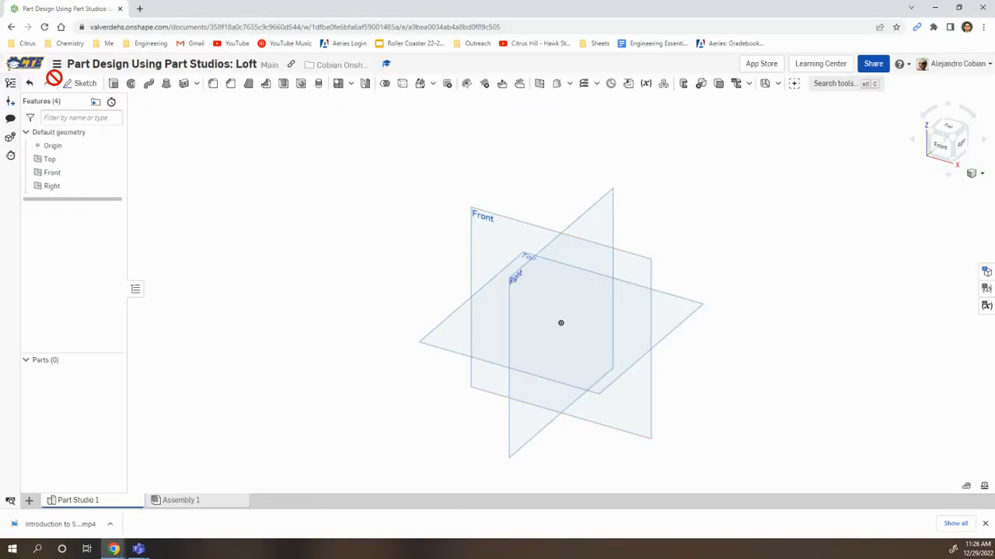
Review the workspace units, with length in millimetres and mass in grams, and accept them
{"action": "left_click", "coordinate": [57, 66]}
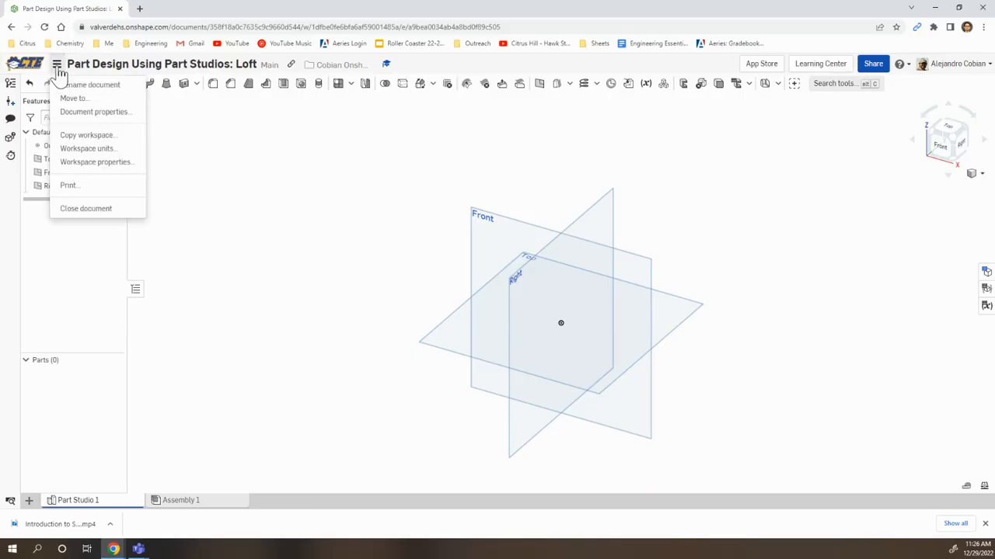
{"action": "left_click", "coordinate": [84, 148]}
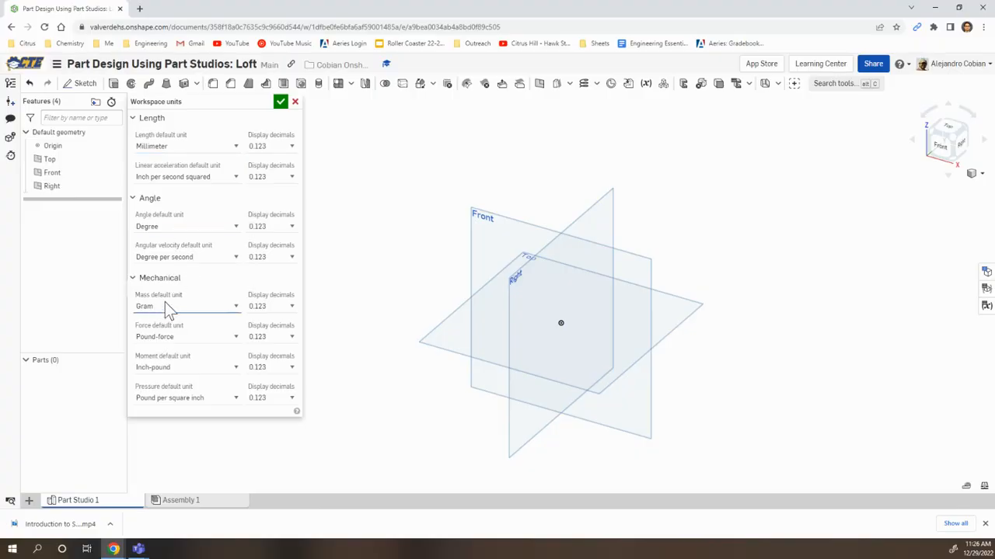
{"action": "left_click", "coordinate": [281, 101]}
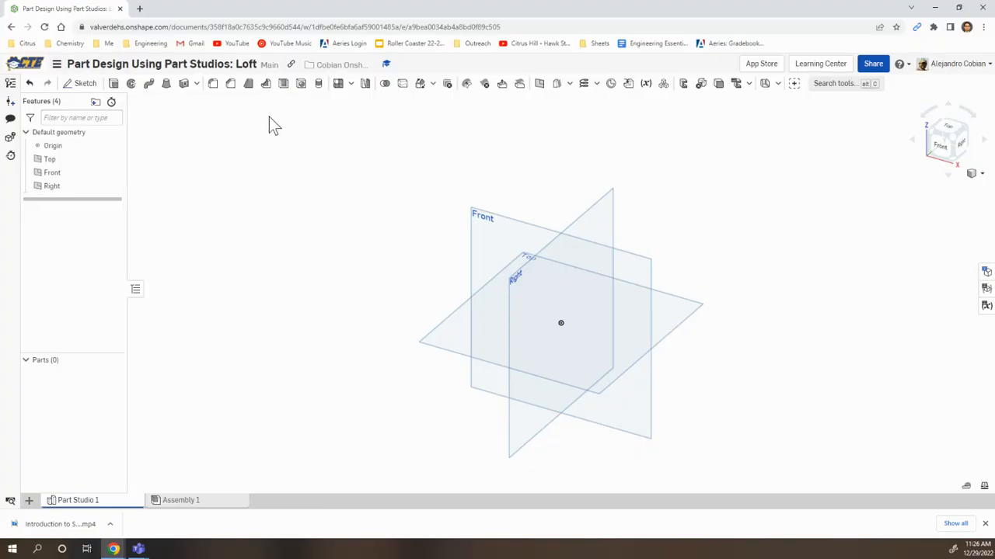
Start a sketch on the Top plane and name it Bottom Profile
{"action": "left_click", "coordinate": [83, 86]}
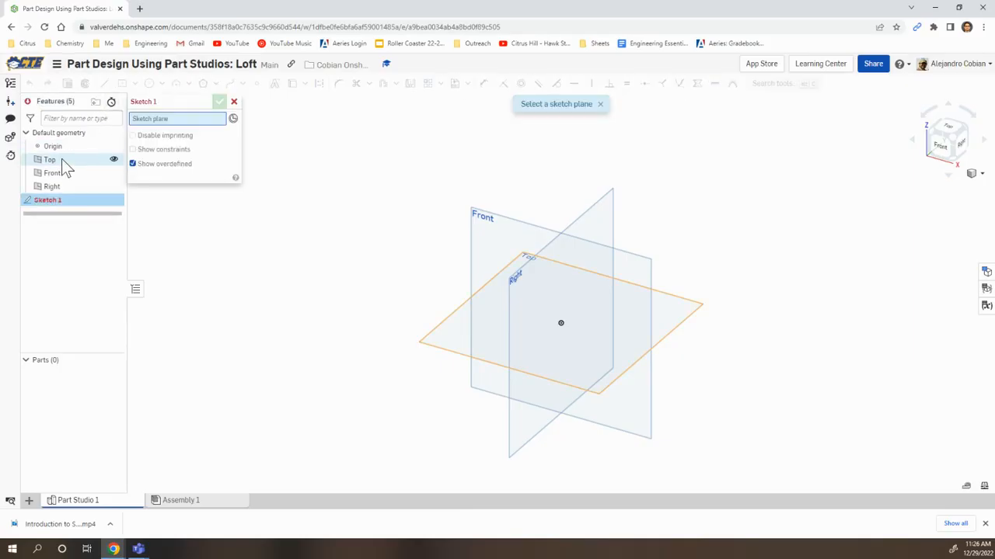
{"action": "left_click", "coordinate": [120, 156]}
{"action": "left_click", "coordinate": [206, 106]}
{"action": "type", "text": "Bottom Profile"}
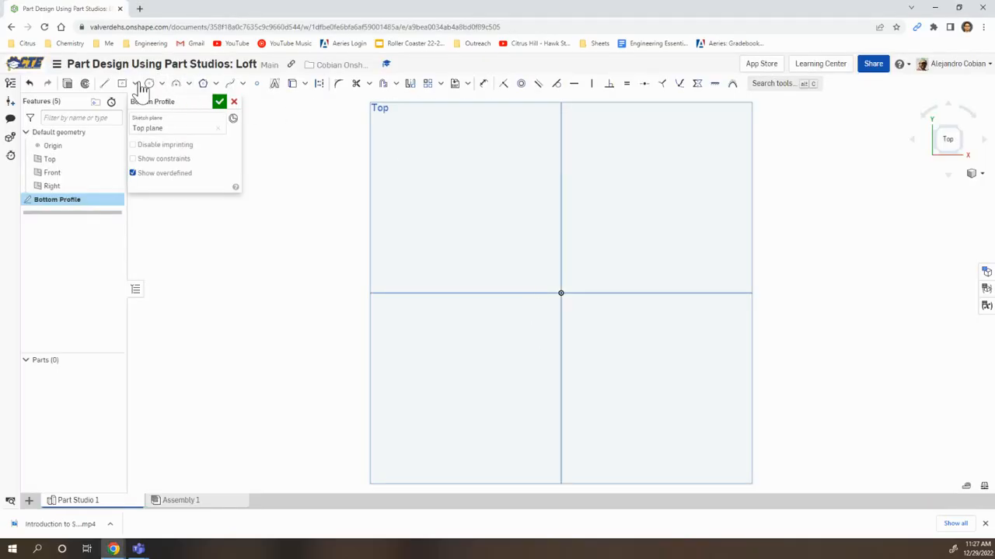
Draw a center-point rectangle about 70 mm wide and 25 mm high, centred on the origin
{"action": "left_click", "coordinate": [134, 83]}
{"action": "left_click", "coordinate": [152, 119]}
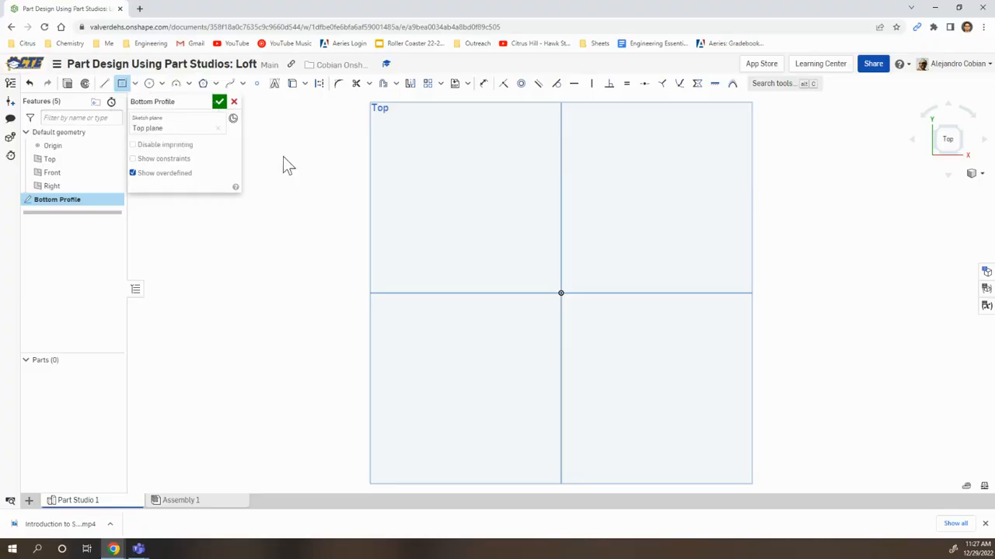
{"action": "left_click", "coordinate": [561, 293]}
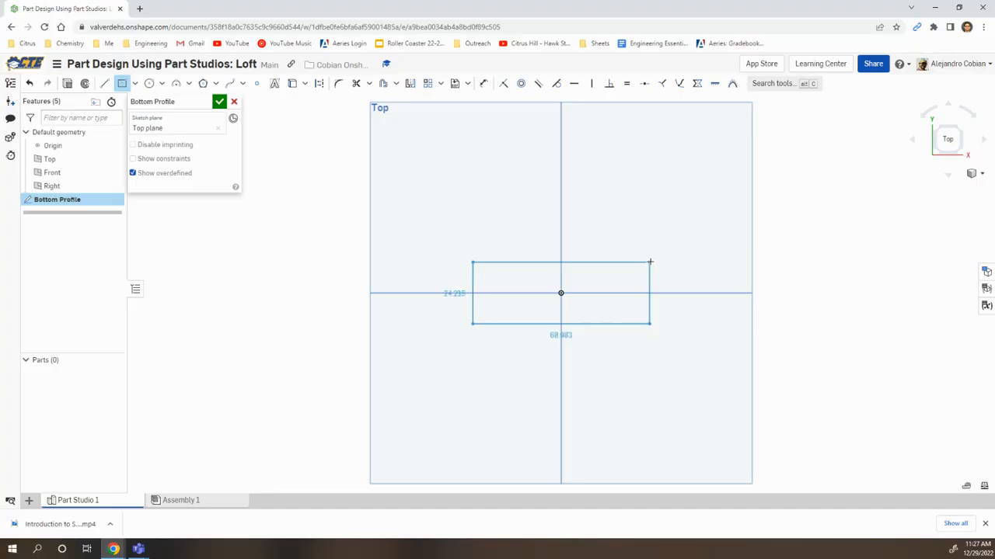
{"action": "left_click", "coordinate": [651, 261]}
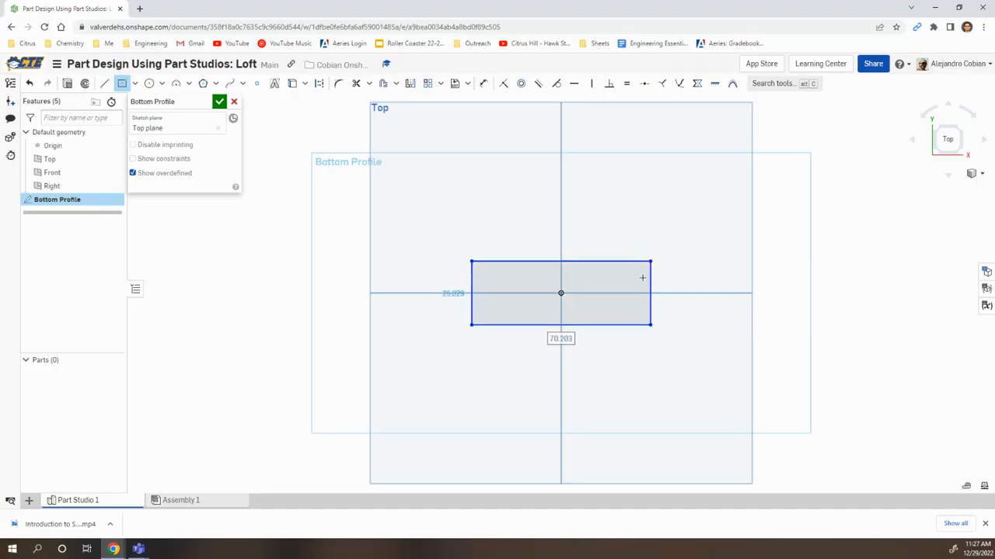
Sketch two shallow 3-point arcs bulging outward between the rectangle's corners, one above the upper edge and one below the lower edge
{"action": "left_click", "coordinate": [189, 84]}
{"action": "left_click", "coordinate": [208, 104]}
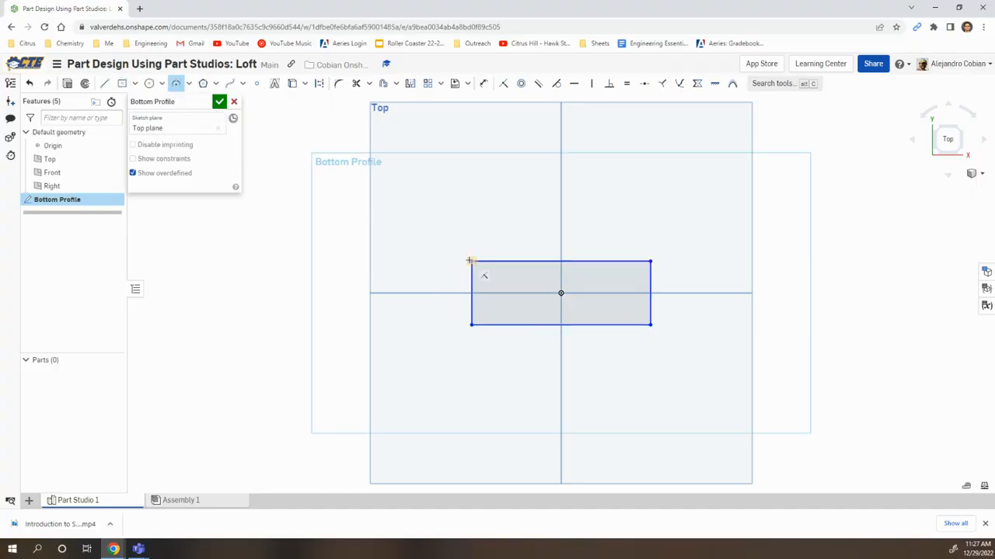
{"action": "left_click", "coordinate": [471, 261]}
{"action": "left_click", "coordinate": [650, 261]}
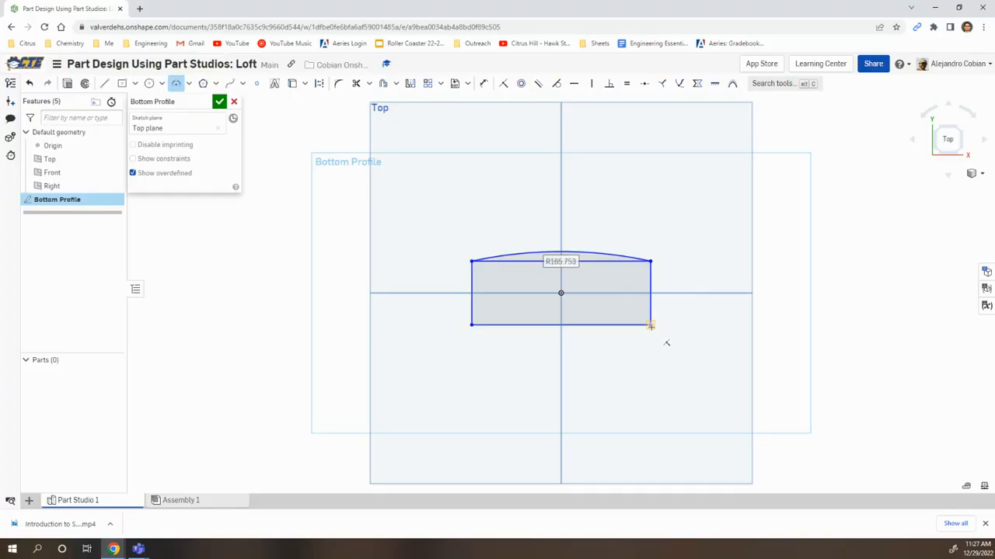
{"action": "left_click", "coordinate": [650, 324]}
{"action": "left_click", "coordinate": [471, 325]}
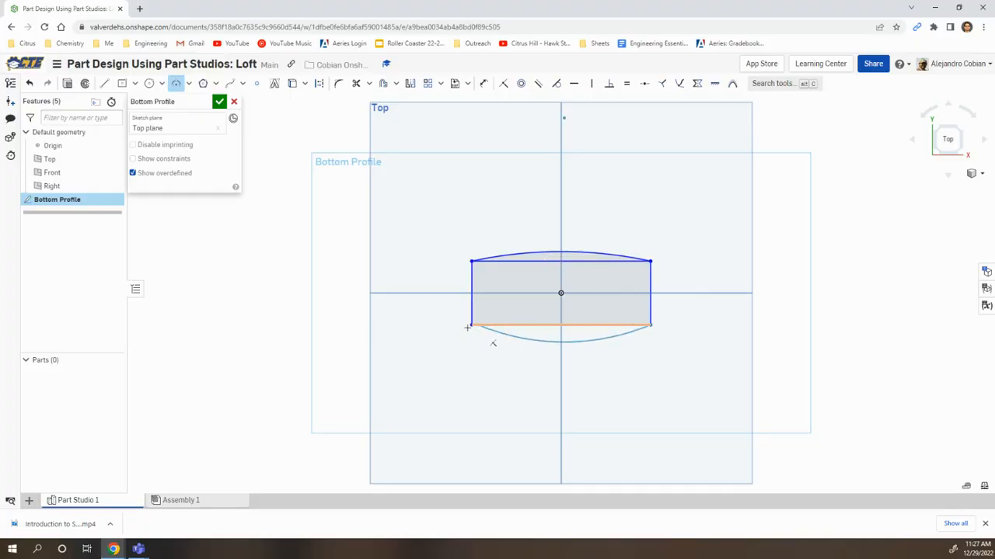
{"action": "left_click", "coordinate": [544, 332]}
{"action": "key", "text": "Escape"}
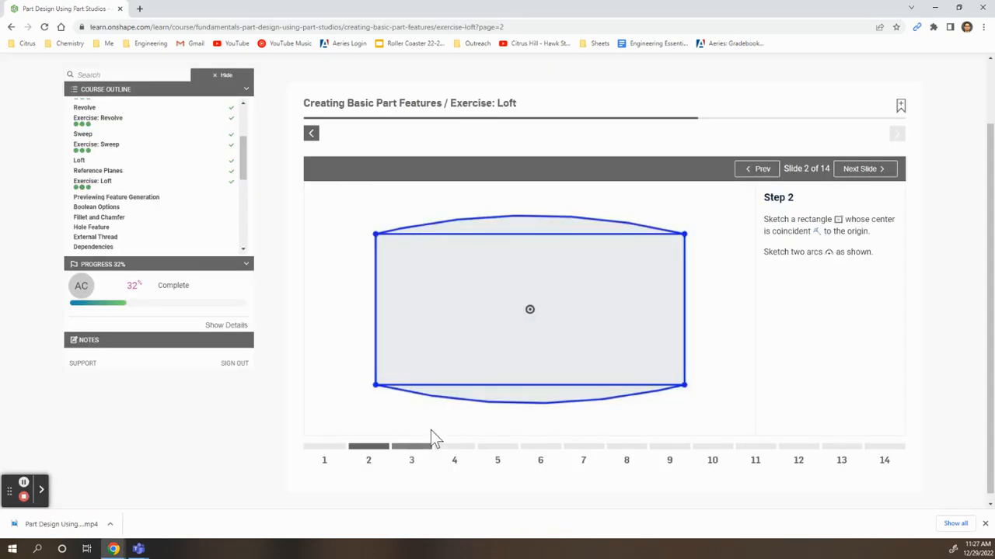
Bring up slide 3 of the exercise and apply an equal constraint between the upper and lower arcs
{"action": "left_click", "coordinate": [412, 446]}
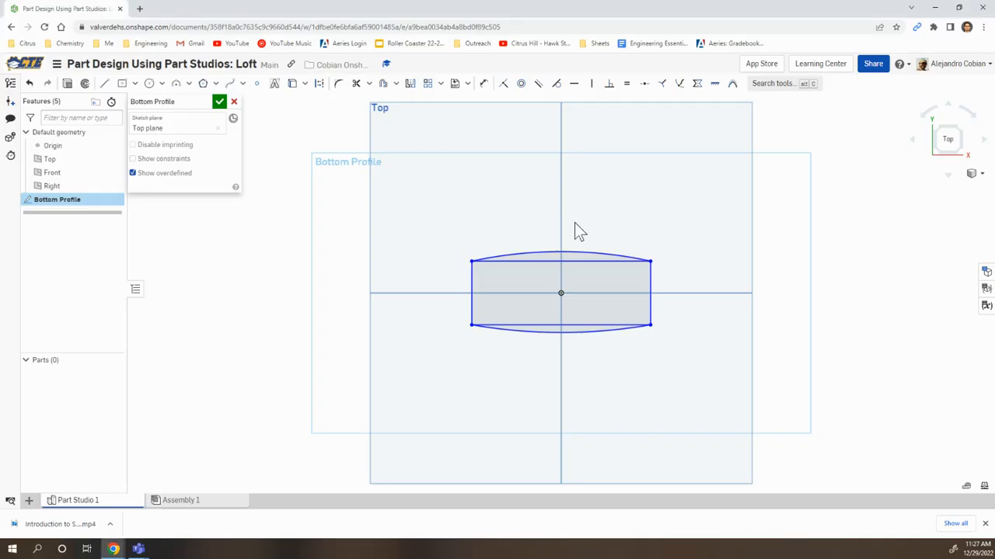
{"action": "left_click", "coordinate": [581, 252]}
{"action": "left_click", "coordinate": [592, 333]}
{"action": "left_click", "coordinate": [627, 83]}
Convert the rectangle's two horizontal lines to construction geometry
{"action": "scroll", "coordinate": [594, 303], "scroll_direction": "up", "scroll_amount": 2}
{"action": "scroll", "coordinate": [576, 301], "scroll_direction": "up", "scroll_amount": 2}
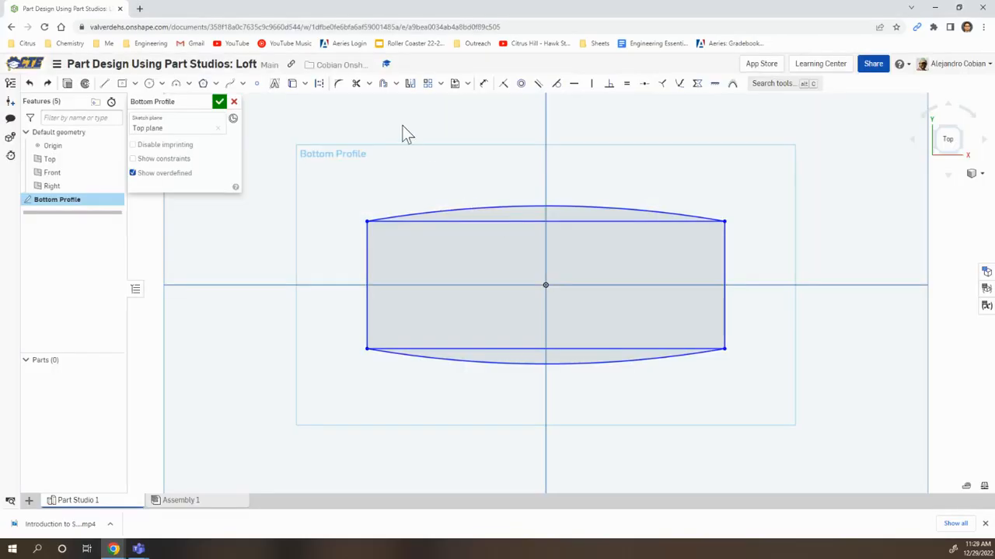
{"action": "left_click", "coordinate": [505, 349]}
{"action": "left_click", "coordinate": [577, 221]}
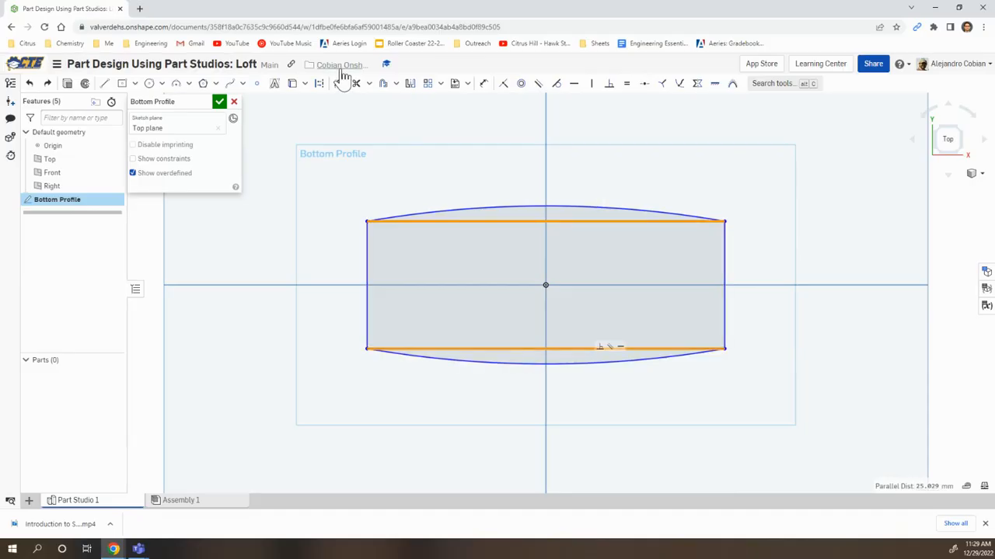
{"action": "left_click", "coordinate": [319, 84]}
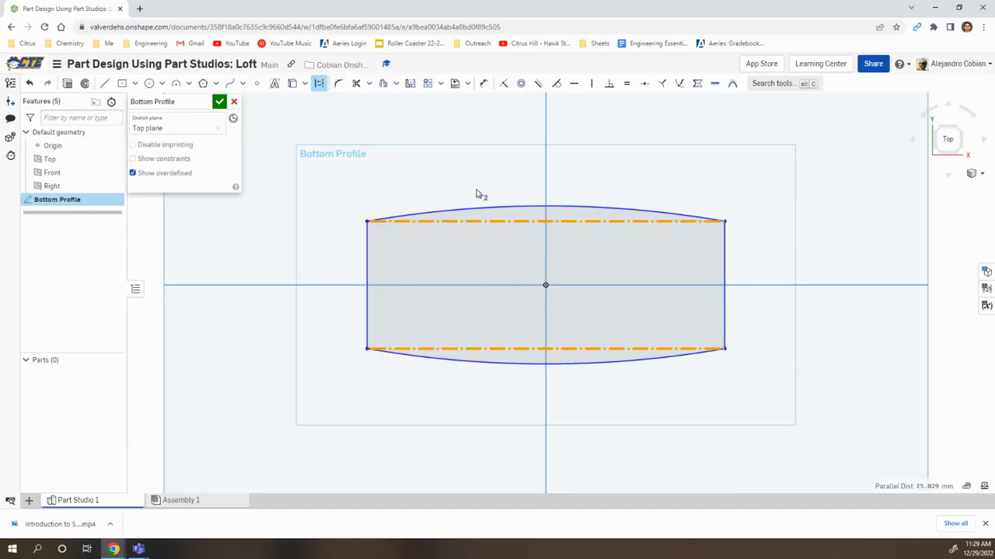
{"action": "left_click", "coordinate": [281, 219]}
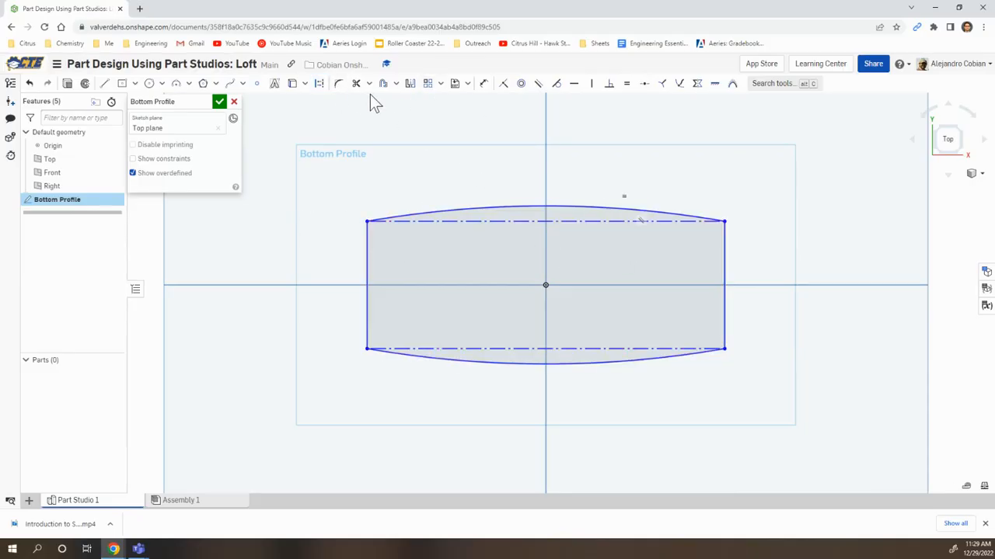
Add sketch fillets with a radius of 8.5 mm to all four corners of the profile
{"action": "left_click", "coordinate": [796, 264]}
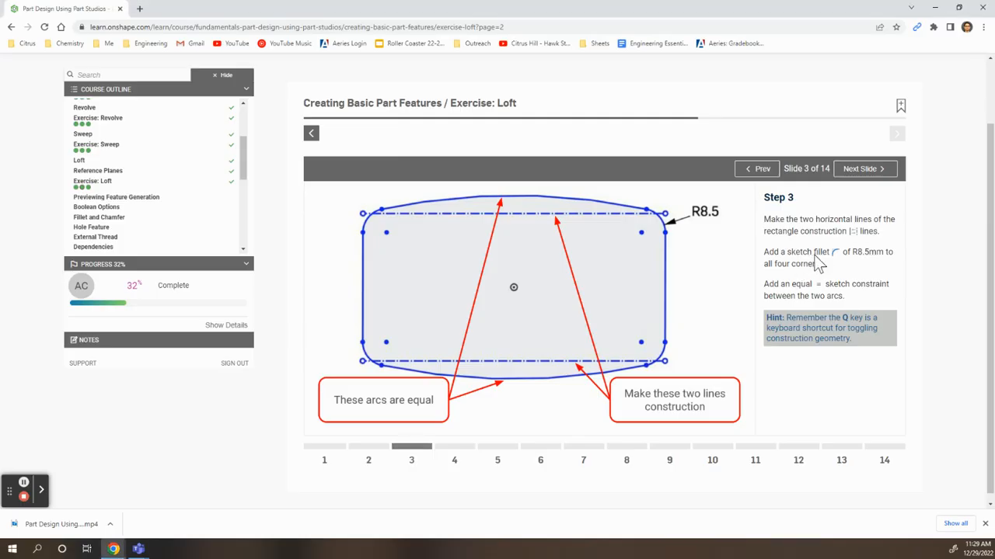
{"action": "left_click", "coordinate": [342, 105]}
{"action": "left_click", "coordinate": [338, 83]}
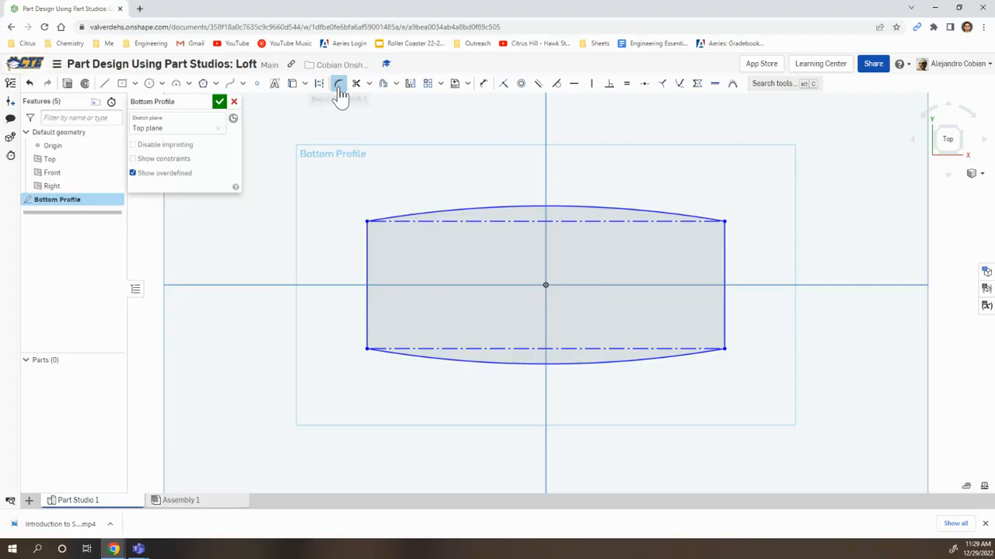
{"action": "left_click", "coordinate": [366, 222]}
{"action": "left_click", "coordinate": [723, 221]}
{"action": "left_click", "coordinate": [725, 350]}
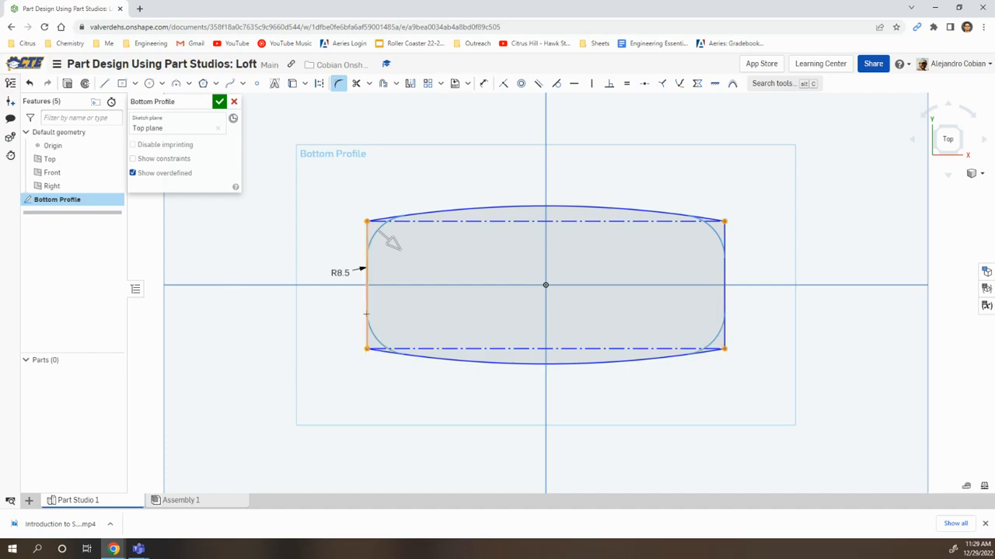
{"action": "left_click_drag", "start_coordinate": [336, 270], "coordinate": [305, 239]}
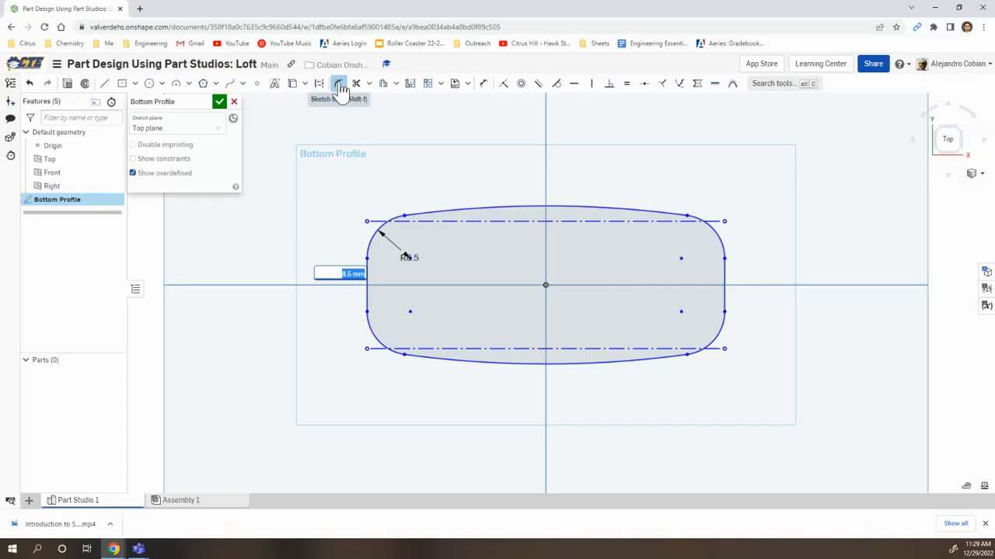
{"action": "key", "text": "Return"}
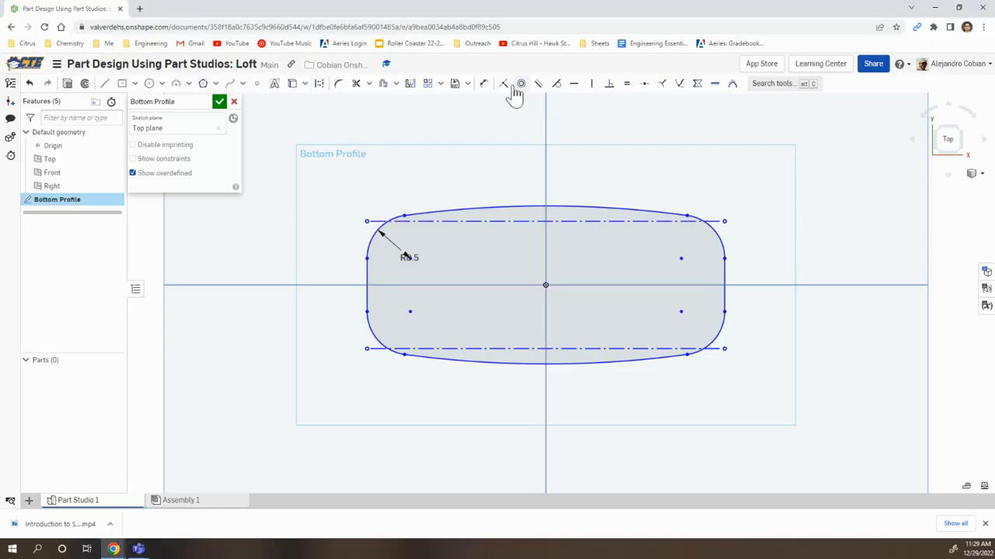
Dimension the overall width of the profile as 100 mm, placing the dimension above it
{"action": "left_click", "coordinate": [484, 83]}
{"action": "left_click", "coordinate": [726, 221]}
{"action": "left_click", "coordinate": [595, 165]}
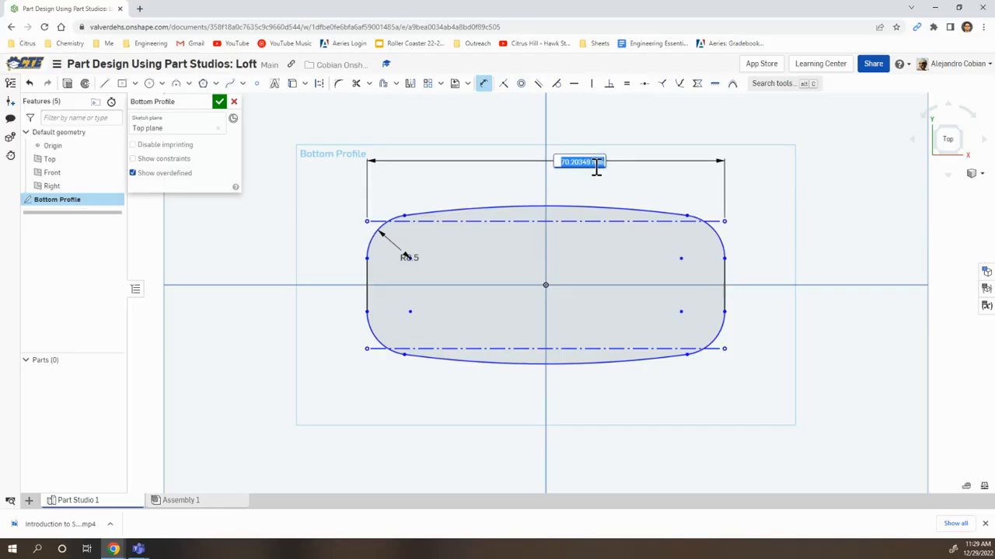
{"action": "type", "text": "100"}
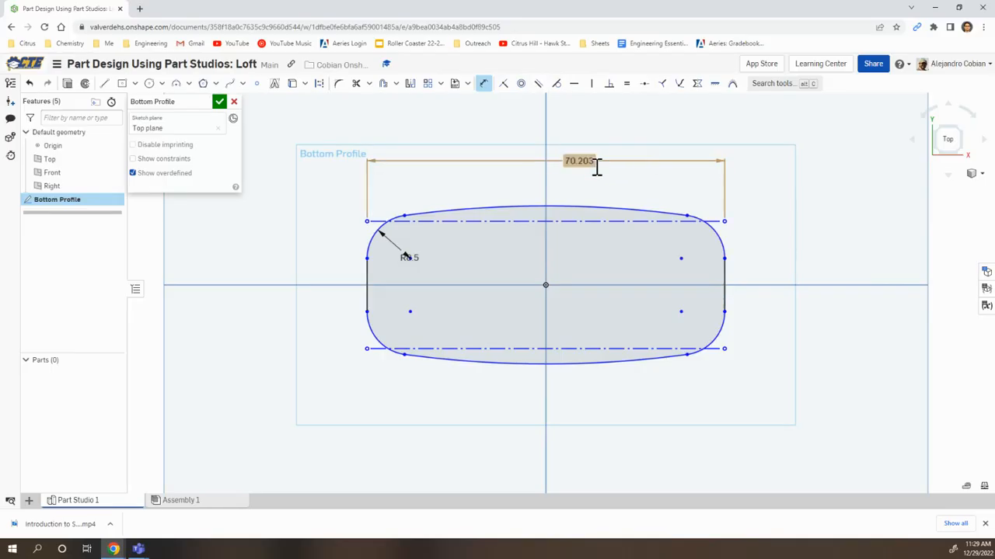
{"action": "key", "text": "Return"}
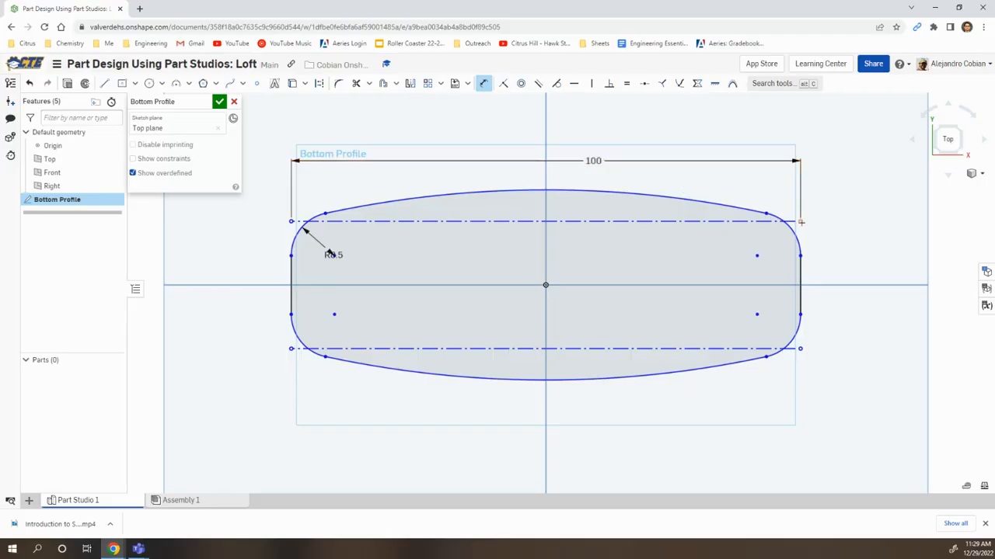
Dimension the height between the two construction lines as 40 mm, checking the value on the exercise slide
{"action": "left_click", "coordinate": [801, 348]}
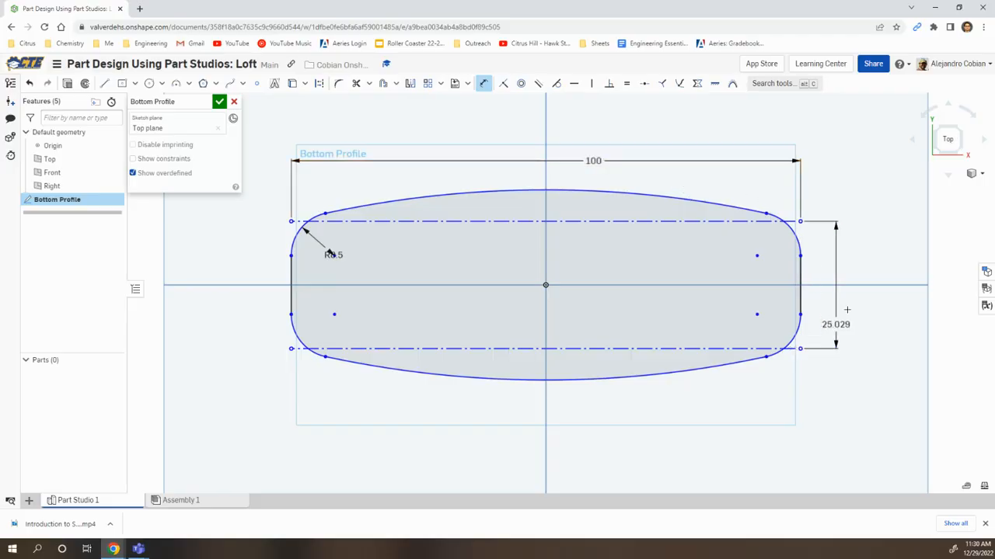
{"action": "left_click", "coordinate": [854, 271]}
{"action": "key", "text": "alt+Tab"}
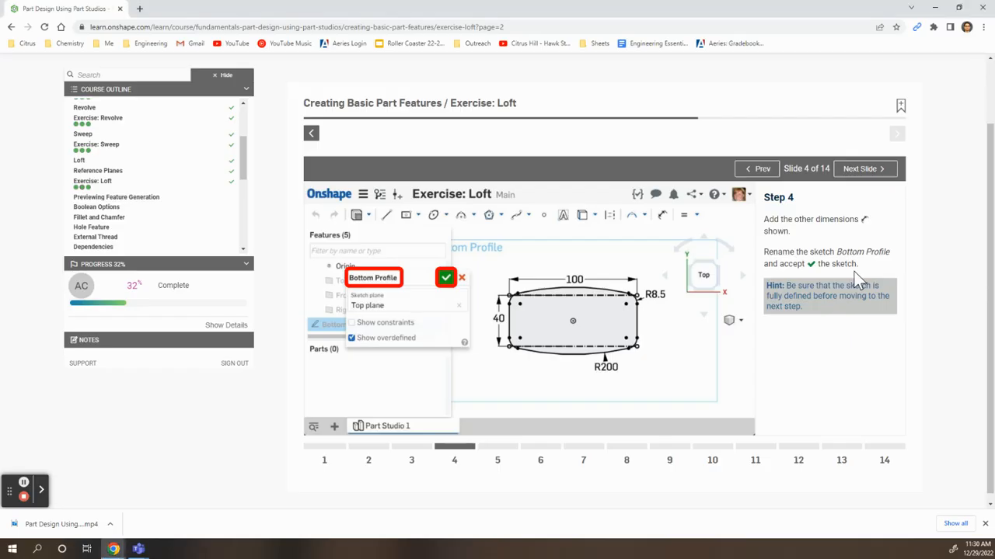
{"action": "key", "text": "alt+Tab"}
{"action": "type", "text": "40"}
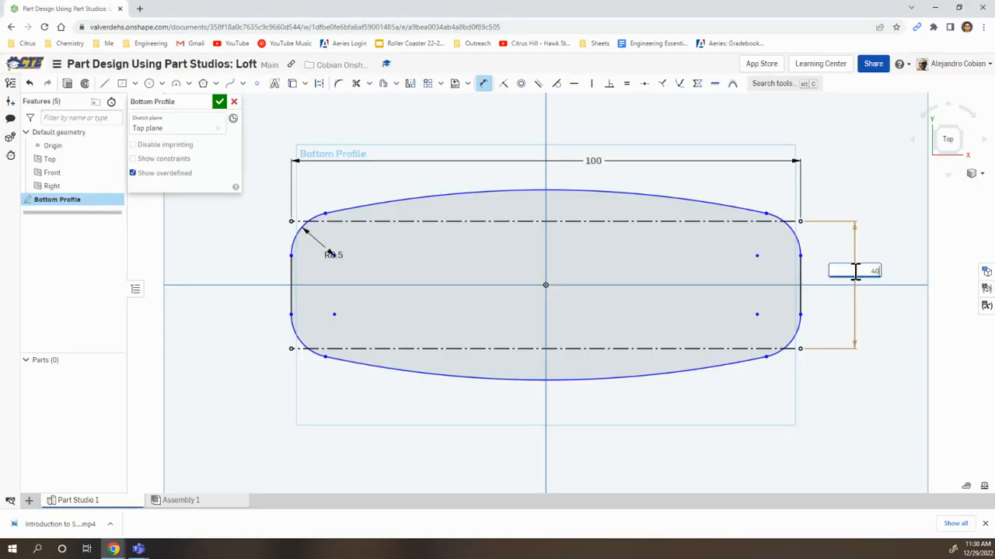
{"action": "key", "text": "Return"}
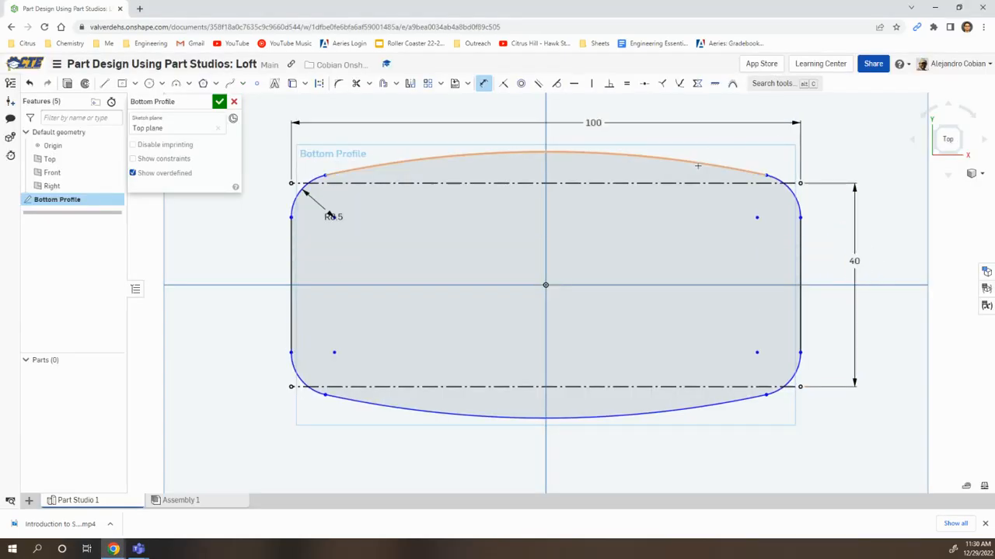
Dimension the upper arc with a radius of 200 mm, checking the value on the exercise slide
{"action": "left_click", "coordinate": [697, 166]}
{"action": "left_click", "coordinate": [734, 142]}
{"action": "type", "text": "200"}
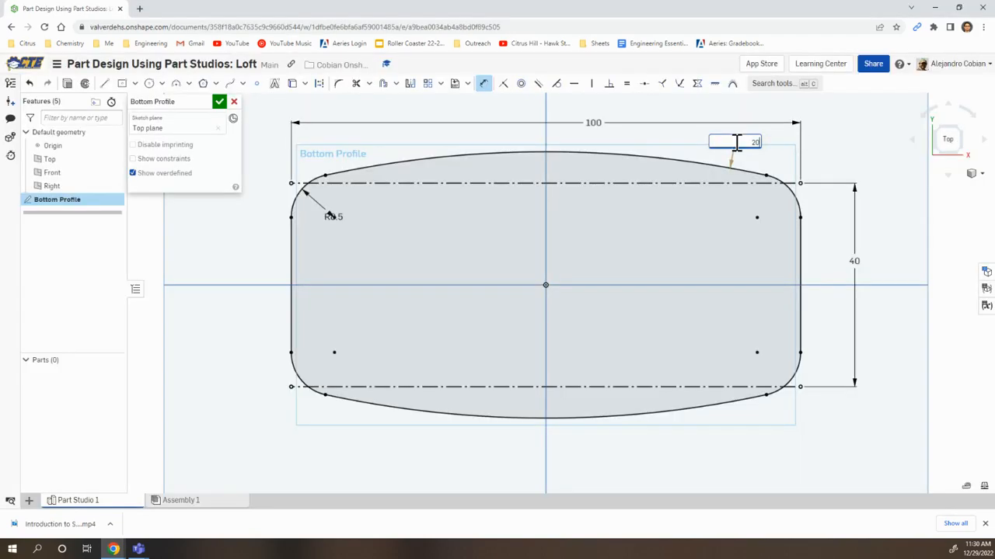
{"action": "key", "text": "Return"}
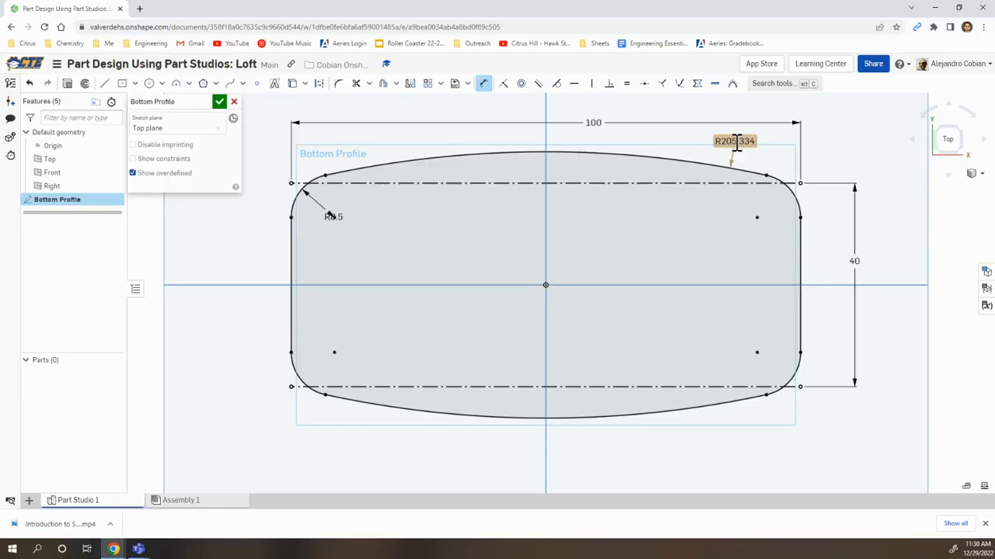
Add a radius dimension to the lower arc, accepting 200 mm, and compare the sketch with the exercise slide
{"action": "left_click", "coordinate": [675, 412]}
{"action": "left_click", "coordinate": [708, 451]}
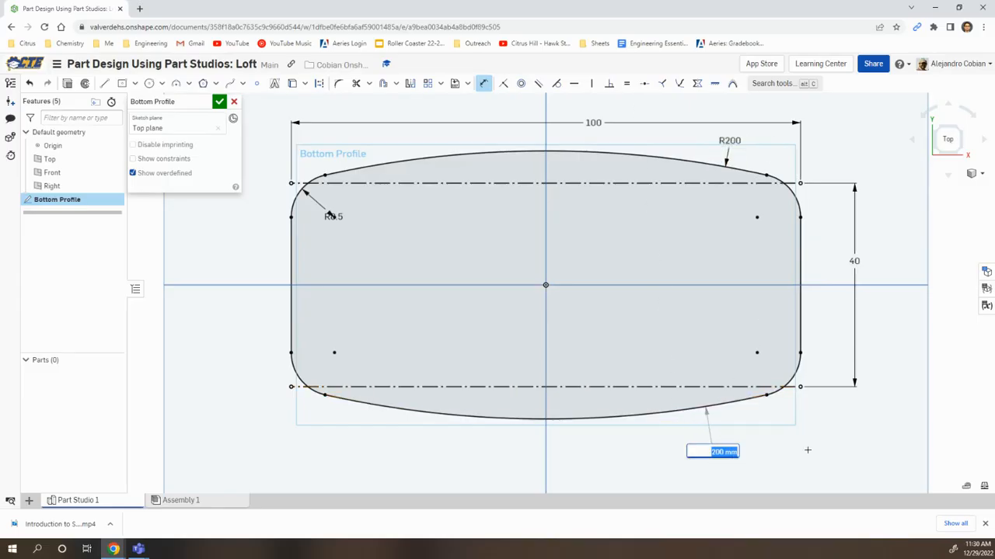
{"action": "key", "text": "Return"}
{"action": "key", "text": "alt+Tab"}
{"action": "key", "text": "alt+Tab"}
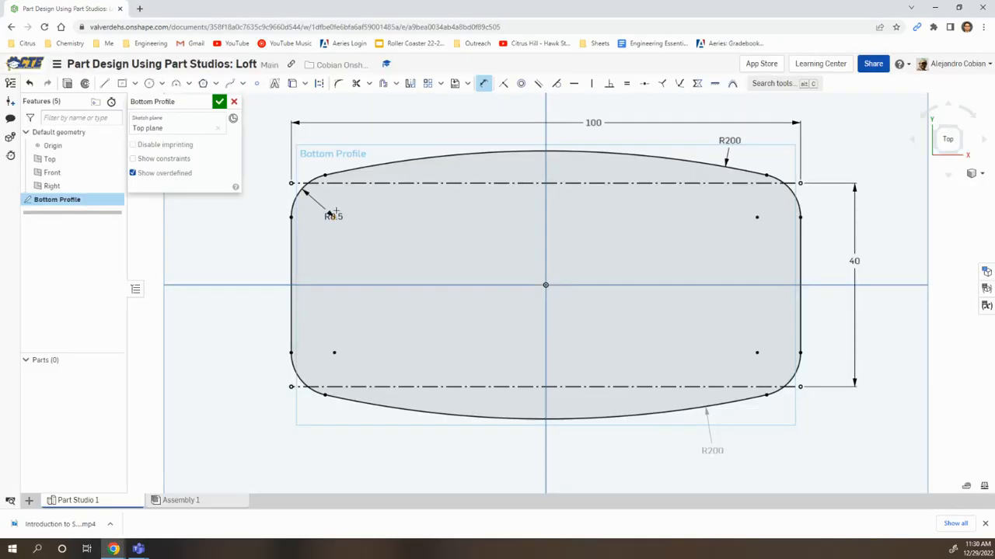
Move the R8.5 fillet dimension outside the profile's upper-left corner and check the sketch against the exercise slide
{"action": "key", "text": "Escape"}
{"action": "left_click_drag", "start_coordinate": [331, 216], "coordinate": [286, 204]}
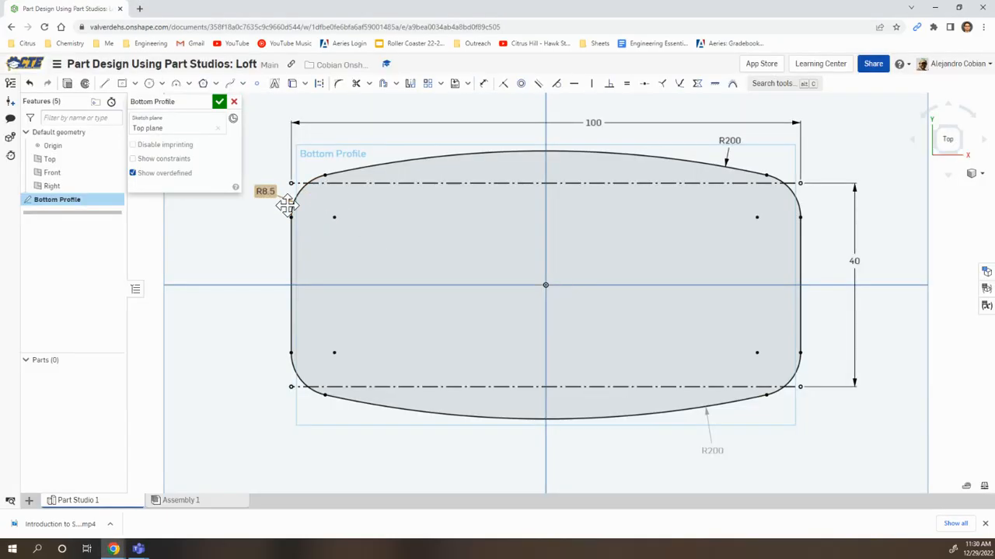
{"action": "key", "text": "alt+Tab"}
Accept the Bottom Profile sketch and read Step 5 on the next slide of the Loft exercise
{"action": "key", "text": "alt+Tab"}
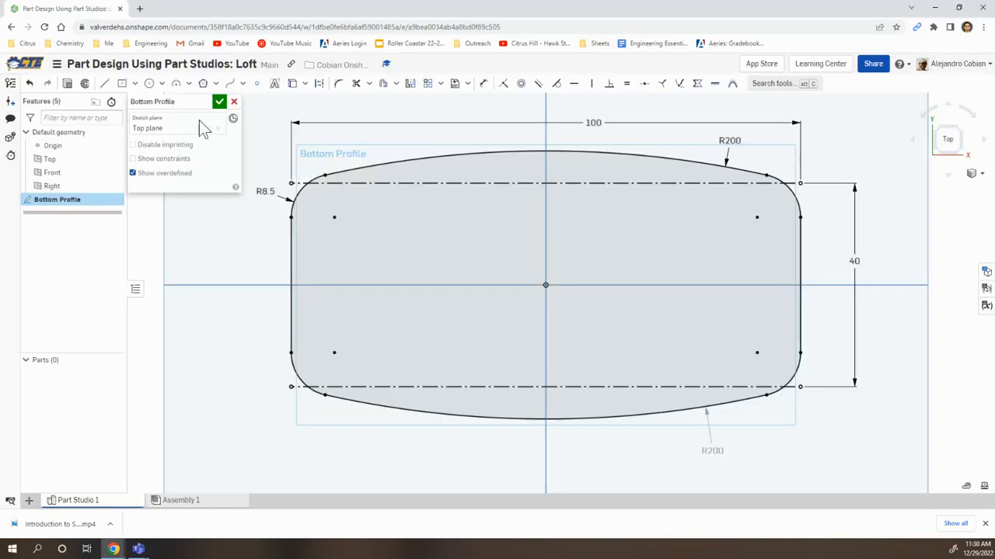
{"action": "left_click", "coordinate": [220, 103]}
{"action": "key", "text": "alt+Tab"}
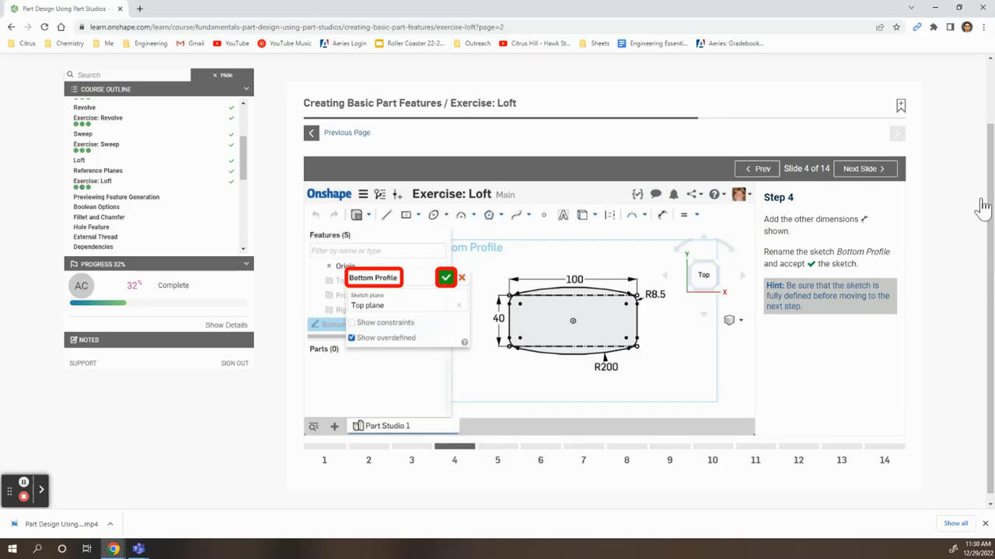
{"action": "key", "text": "Right"}
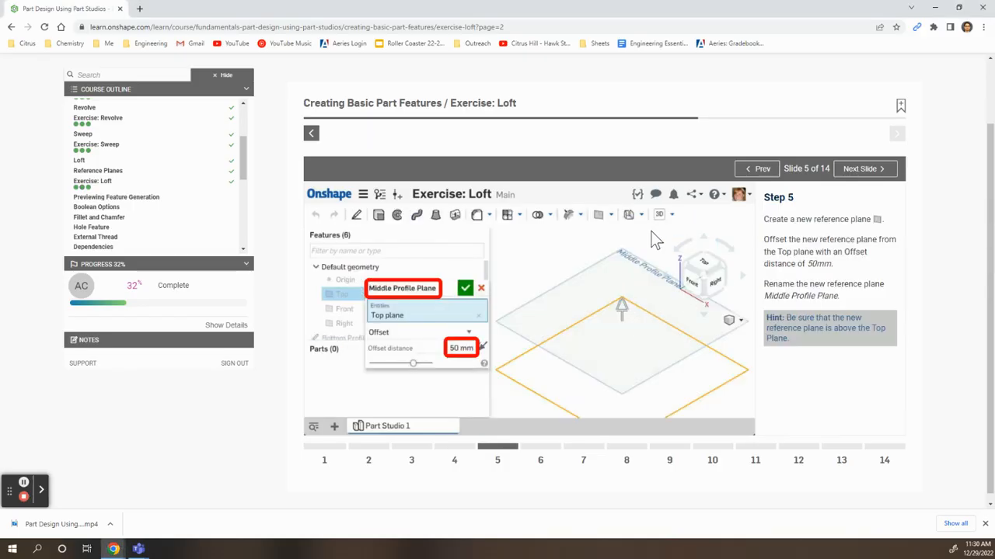
{"action": "key", "text": "alt+Tab"}
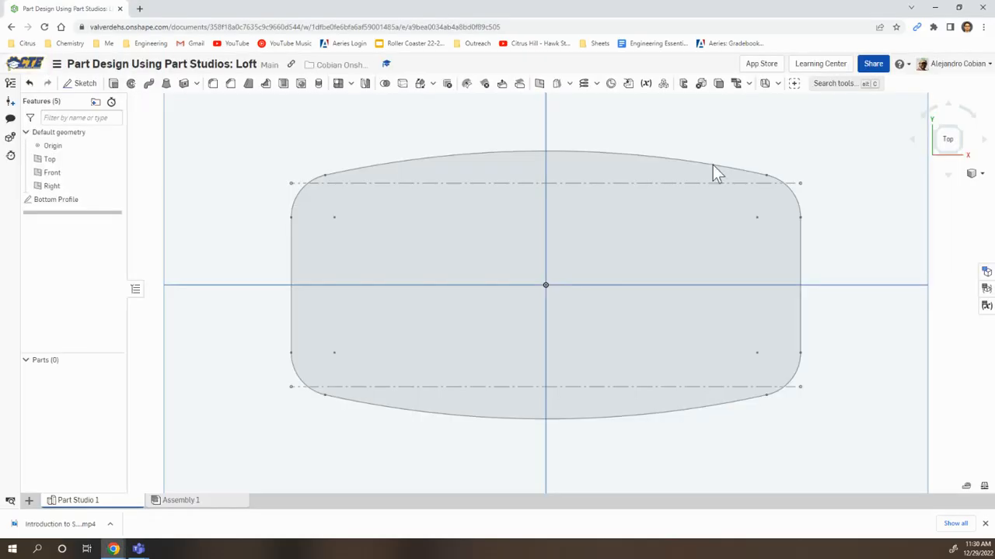
Create a reference plane offset 50 mm above the Top plane, checking the distance on the exercise slide
{"action": "left_click", "coordinate": [964, 158]}
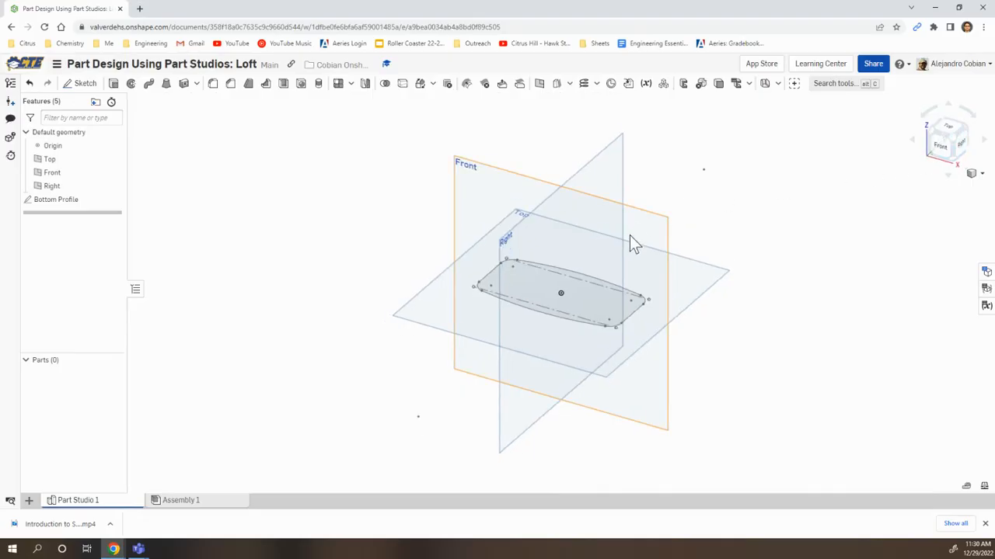
{"action": "left_click", "coordinate": [539, 87]}
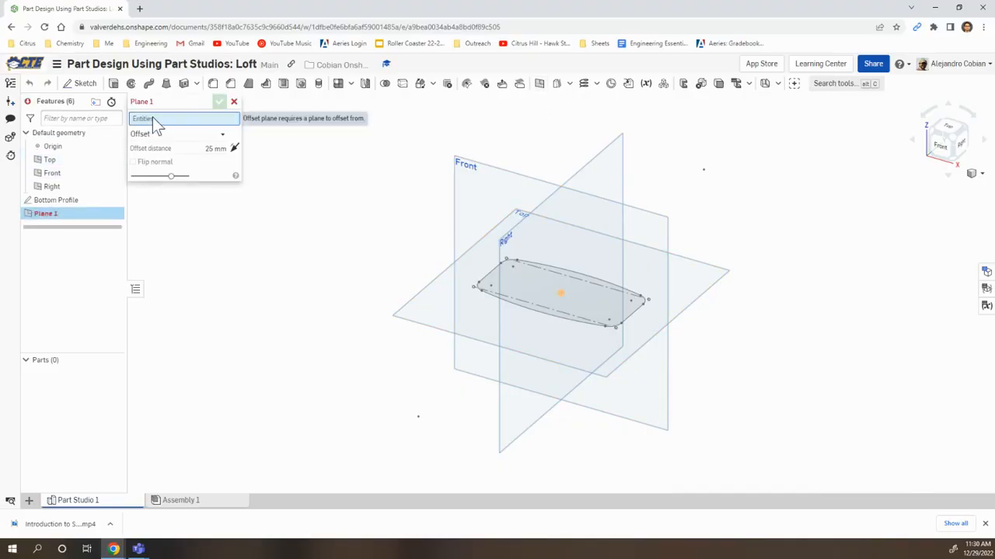
{"action": "left_click", "coordinate": [101, 161]}
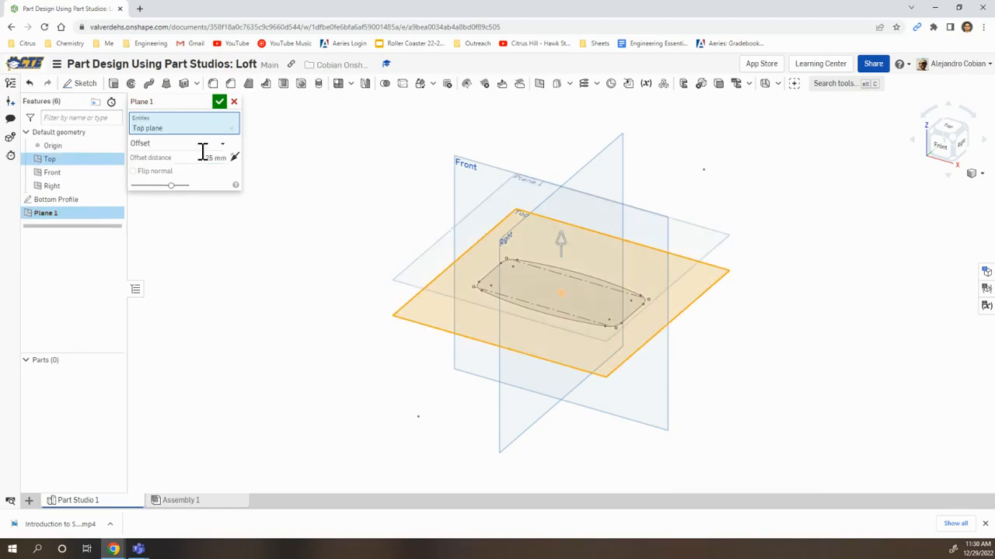
{"action": "left_click", "coordinate": [212, 159]}
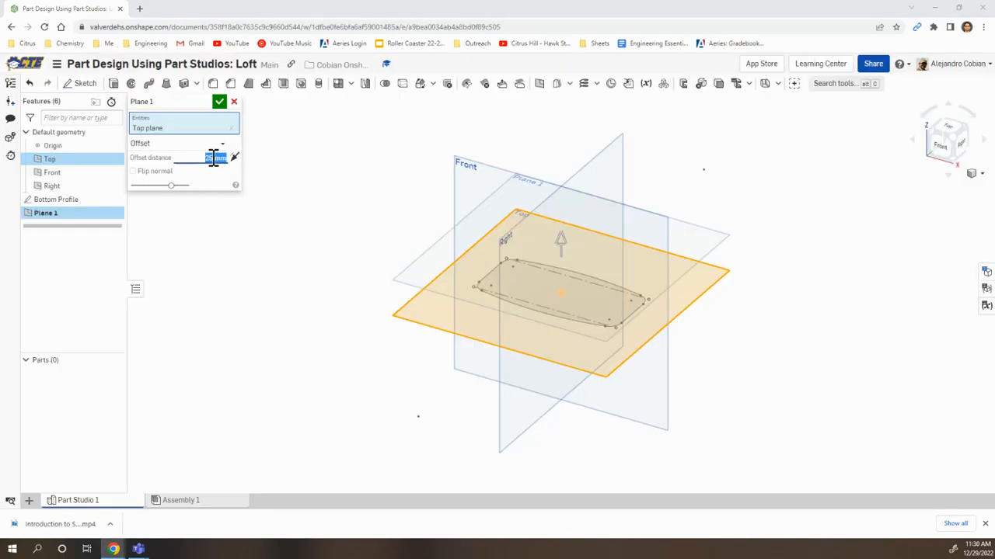
{"action": "type", "text": "50"}
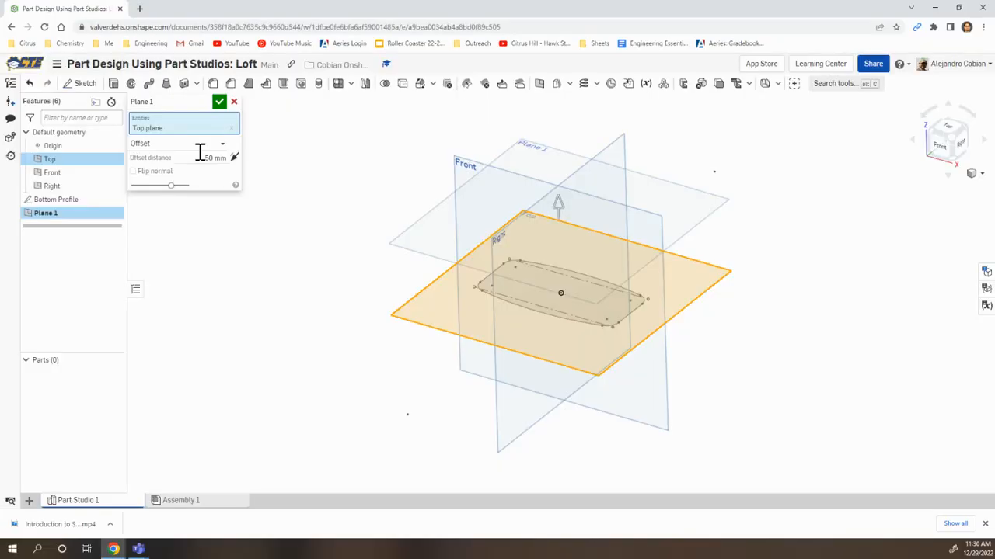
{"action": "left_click", "coordinate": [197, 156]}
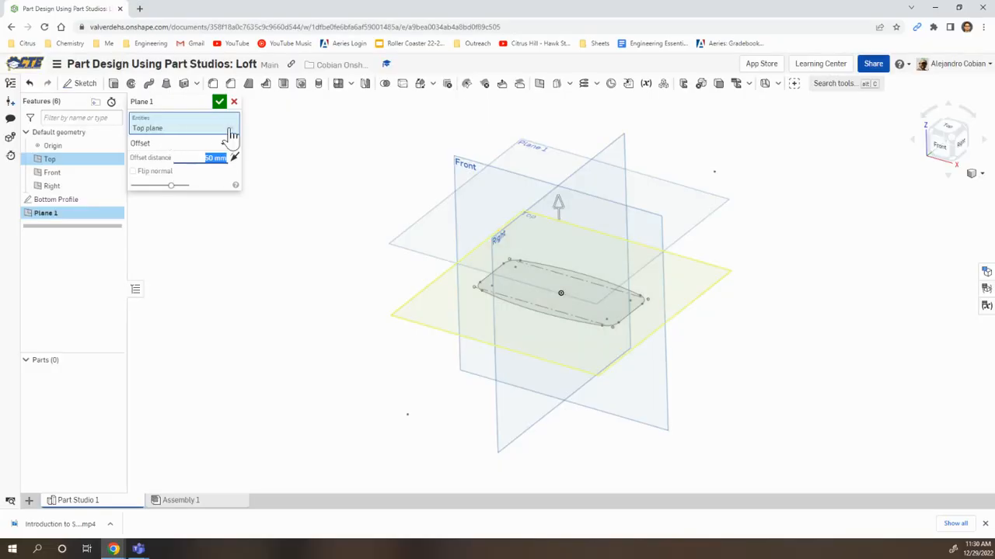
Name the new offset plane Middle Profile Plane and accept it
{"action": "left_click", "coordinate": [206, 103]}
{"action": "type", "text": "Middle Profile"}
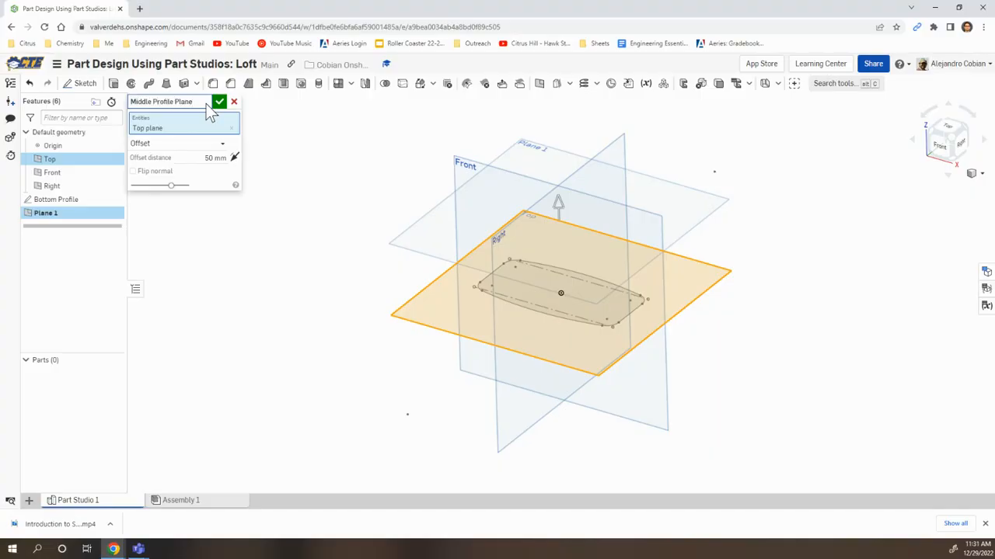
{"action": "left_click", "coordinate": [219, 102]}
Read Step 6 of the exercise and start a sketch named Middle Profile on the Middle Profile Plane
{"action": "key", "text": "alt+Tab"}
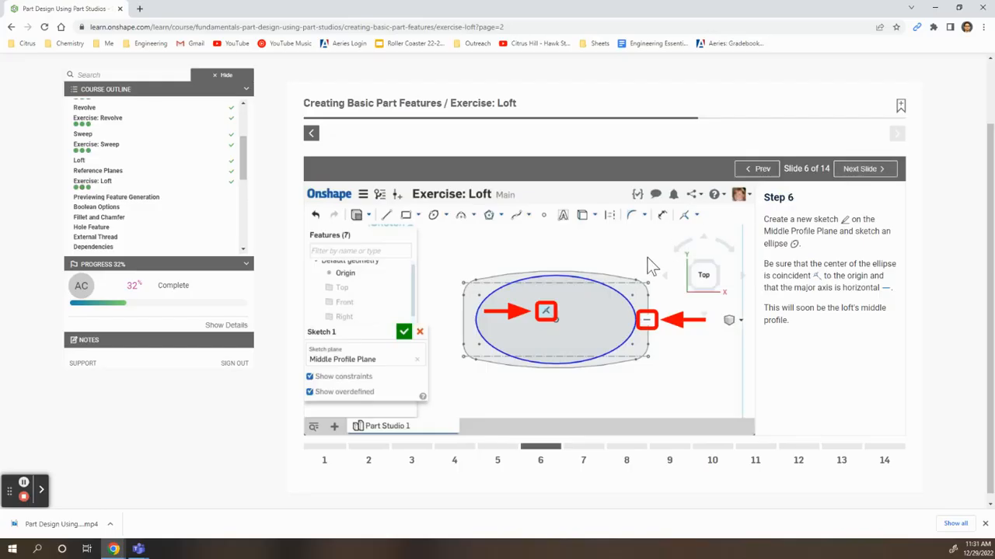
{"action": "key", "text": "alt+Tab"}
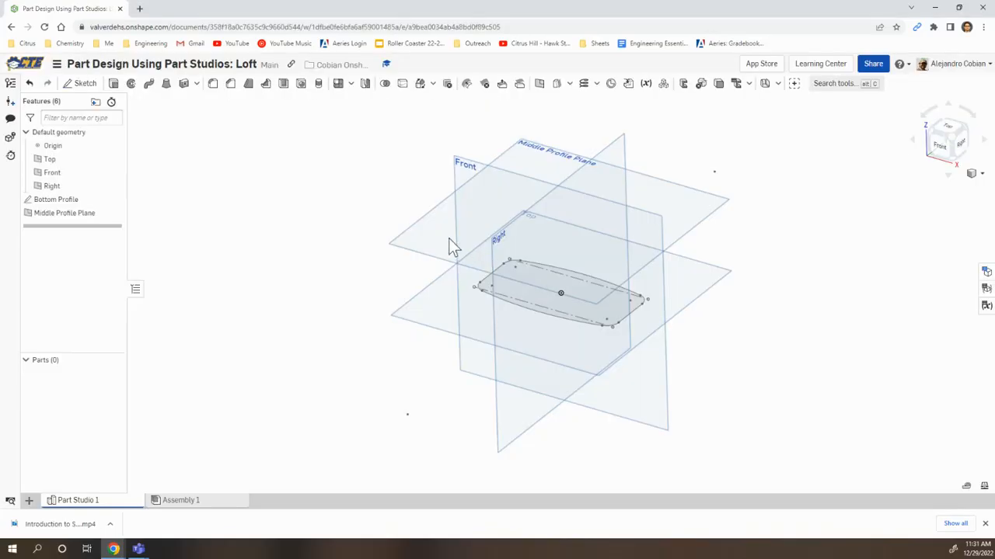
{"action": "left_click", "coordinate": [81, 86]}
{"action": "left_click", "coordinate": [205, 102]}
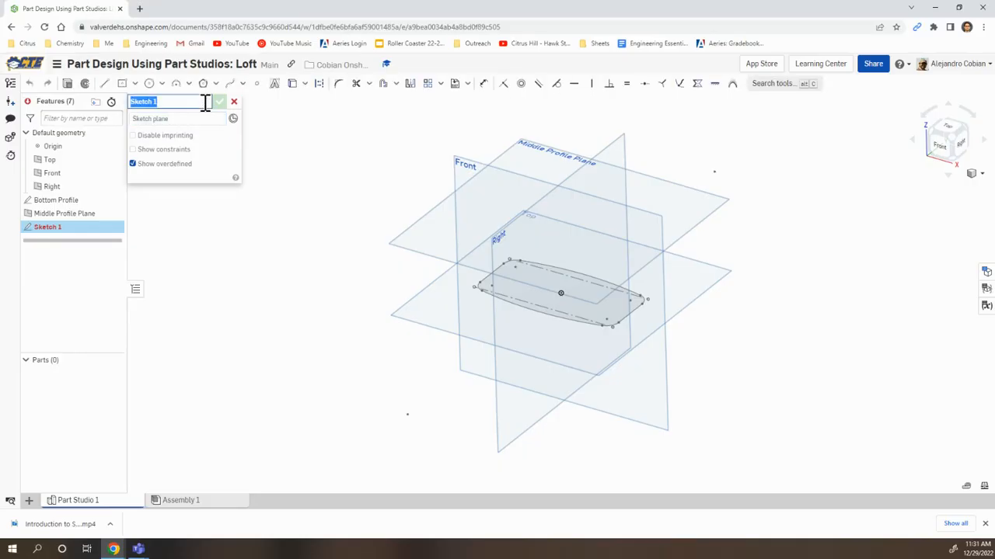
{"action": "type", "text": "Middle Profile"}
{"action": "left_click", "coordinate": [195, 119]}
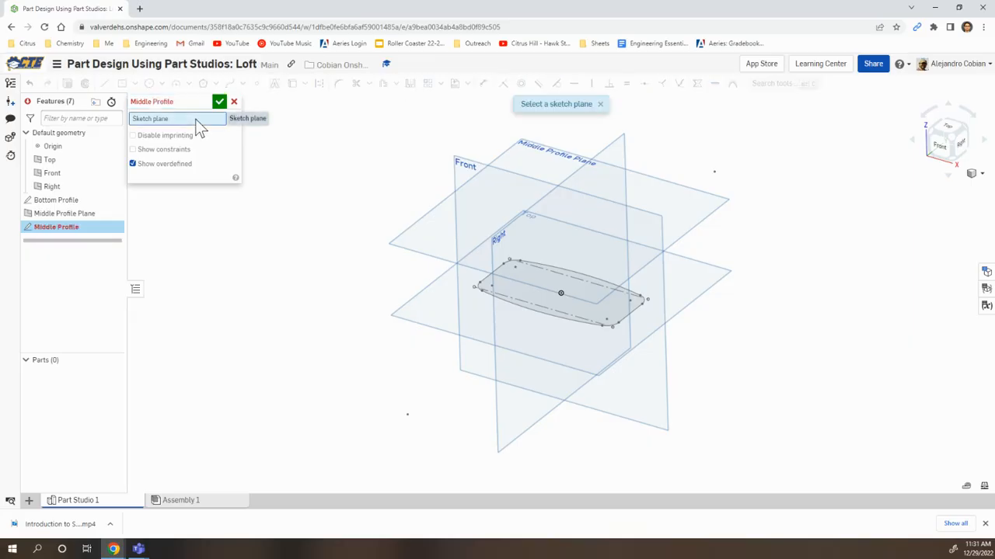
{"action": "left_click", "coordinate": [421, 230]}
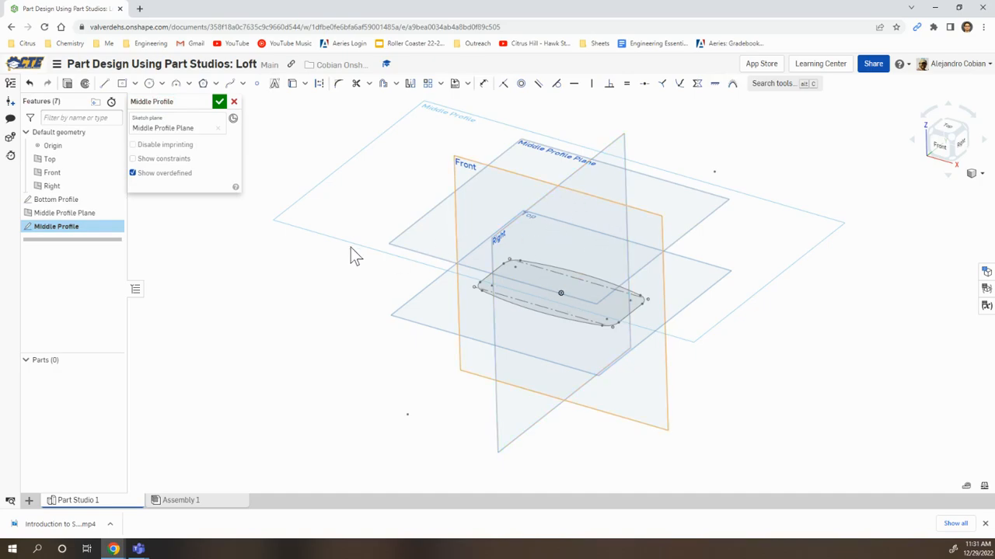
Sketch an ellipse centred on the origin with a horizontal major axis, about 62 mm wide, inside the bottom profile's outline
{"action": "right_click_drag", "start_coordinate": [307, 245], "coordinate": [307, 261]}
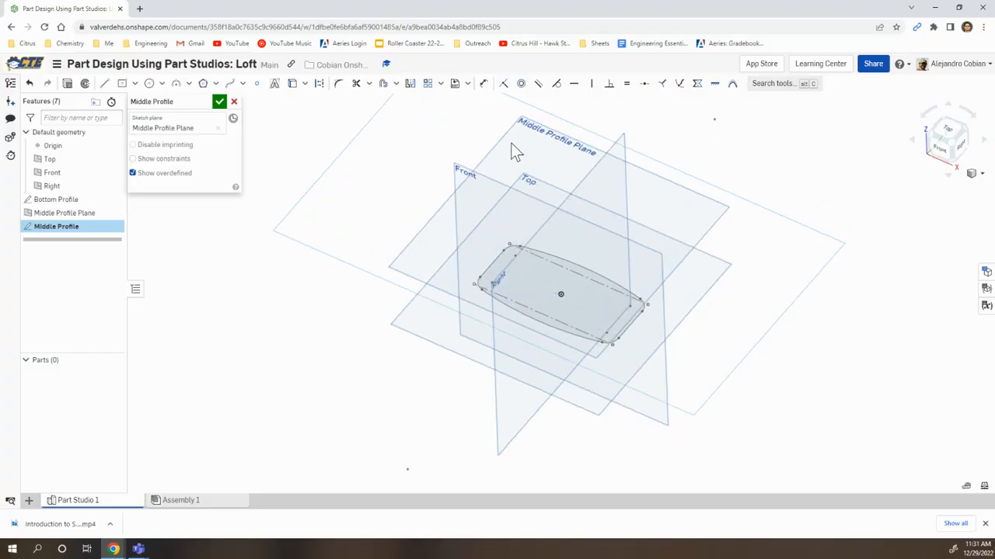
{"action": "left_click", "coordinate": [948, 129]}
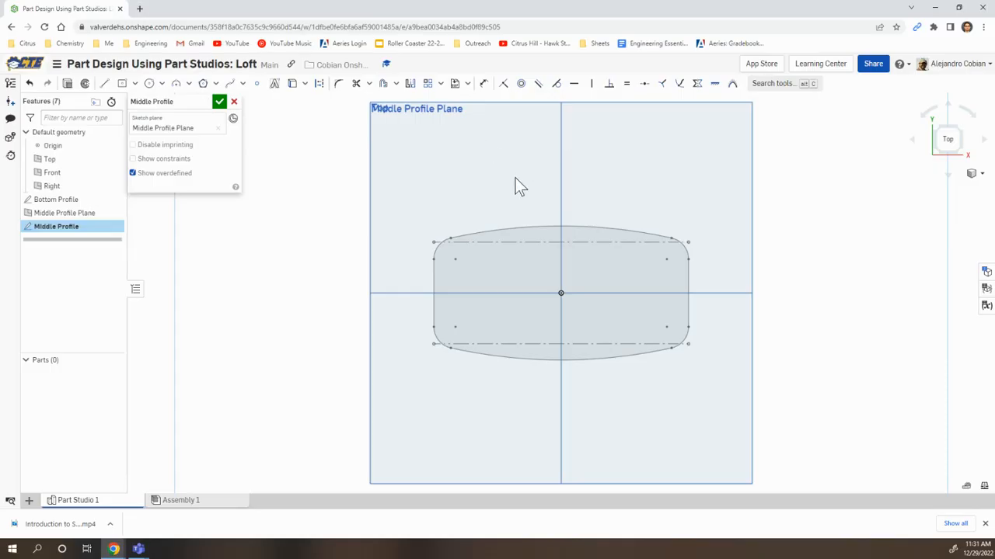
{"action": "left_click", "coordinate": [162, 84]}
{"action": "left_click", "coordinate": [168, 136]}
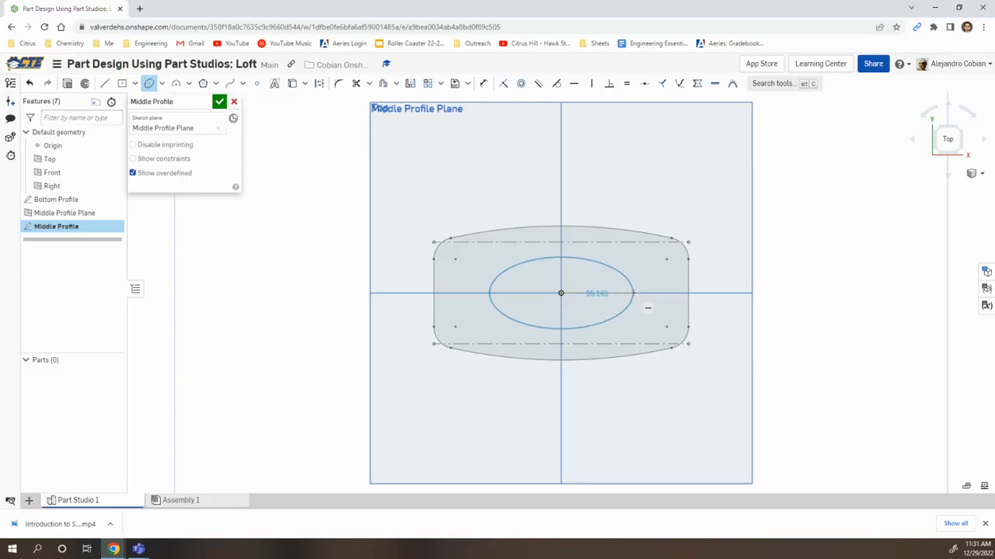
{"action": "left_click", "coordinate": [640, 291]}
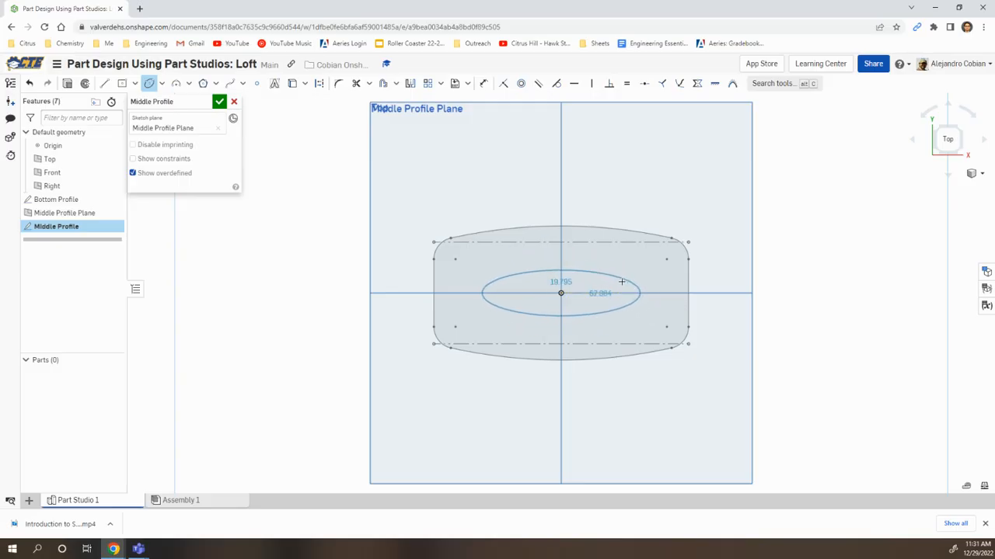
{"action": "left_click", "coordinate": [619, 280]}
{"action": "key", "text": "Escape"}
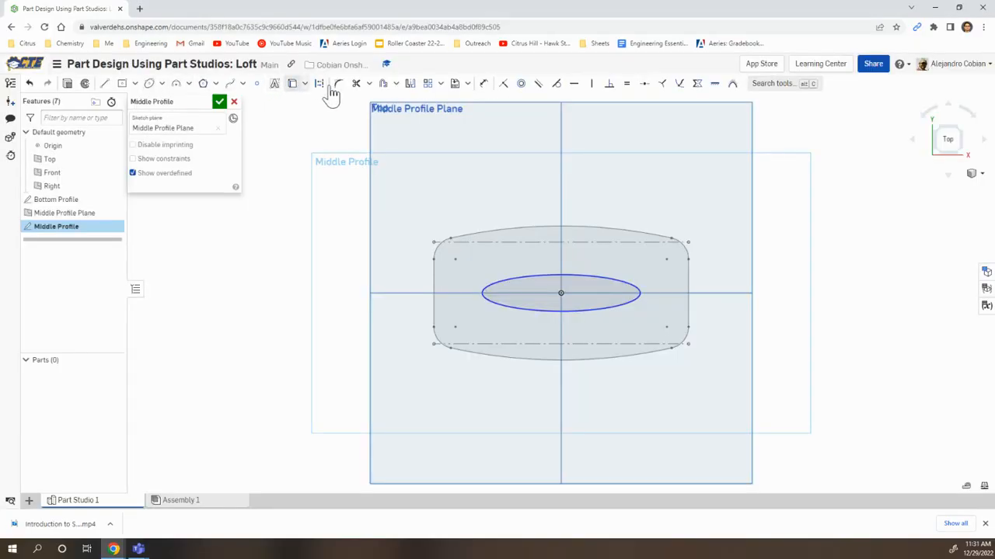
Dimension the ellipse's horizontal major axis as 80 mm
{"action": "key", "text": "u"}
{"action": "left_click", "coordinate": [568, 276]}
{"action": "left_click", "coordinate": [572, 252]}
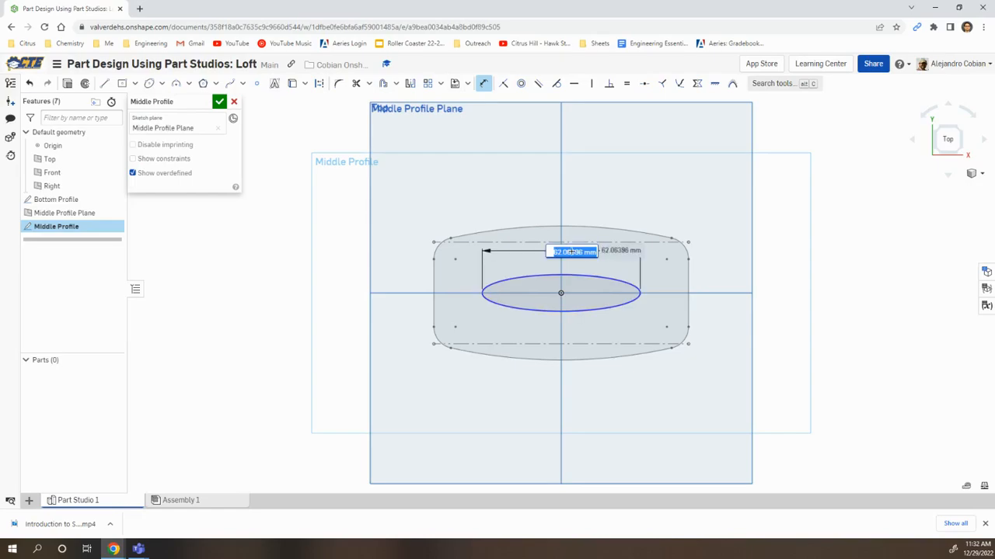
{"action": "type", "text": "80"}
{"action": "key", "text": "Return"}
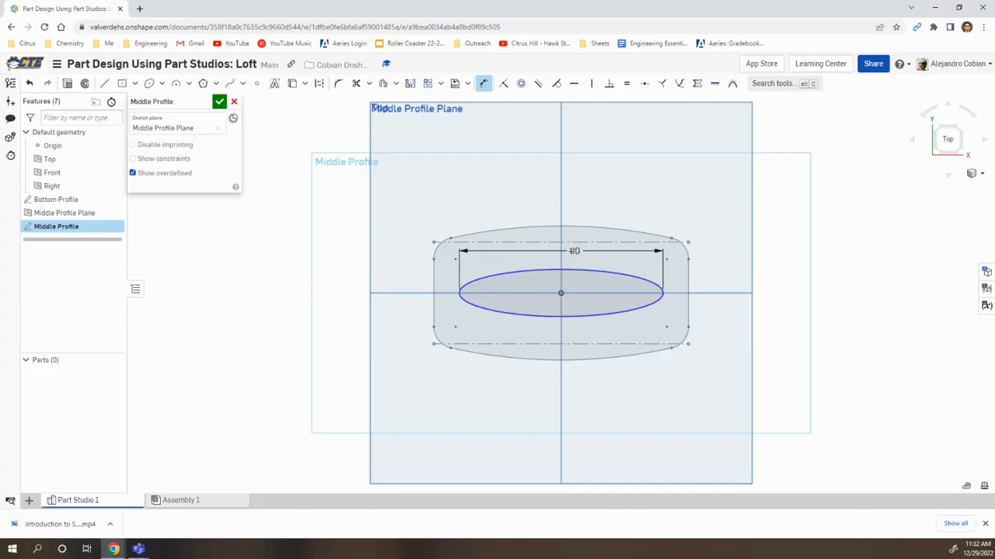
Dimension the ellipse's height as 45 mm, checking the exercise slide, and accept the sketch after moving the 80 mm dimension above the profile
{"action": "left_click", "coordinate": [650, 281]}
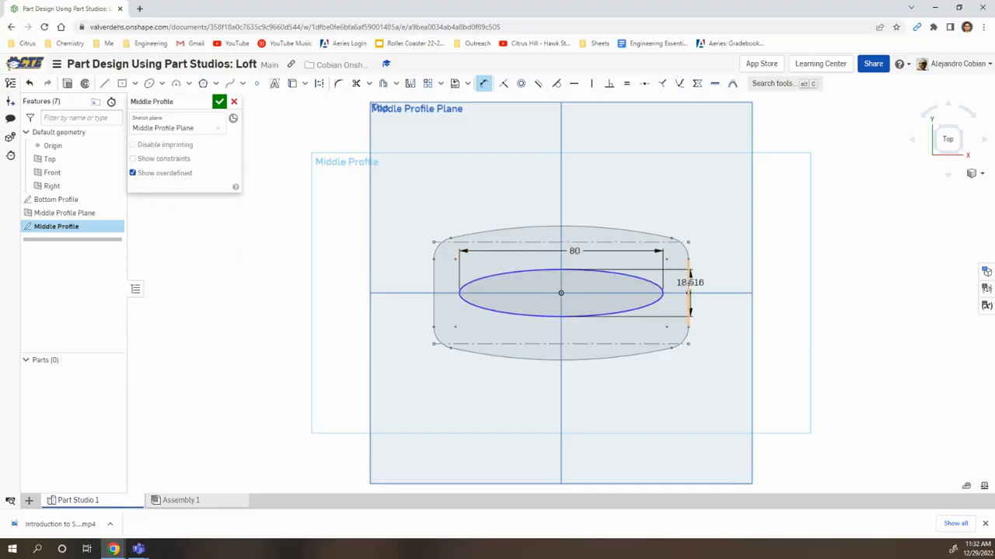
{"action": "left_click", "coordinate": [677, 290]}
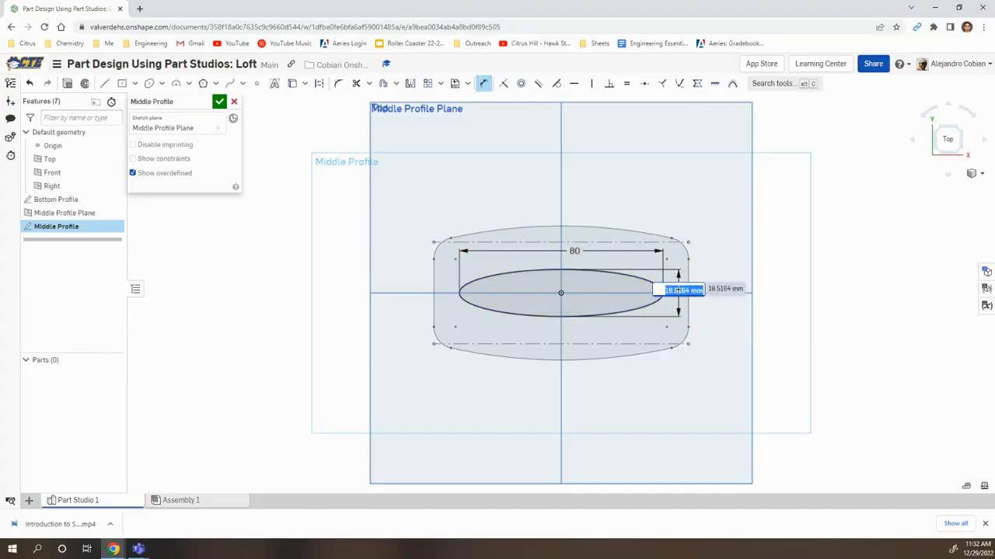
{"action": "key", "text": "alt+Tab"}
{"action": "key", "text": "alt+Tab"}
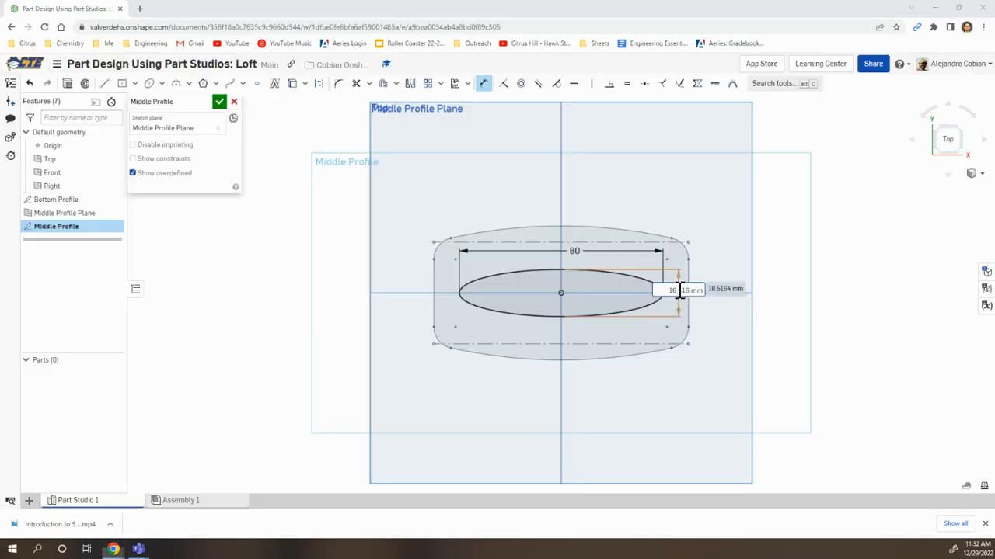
{"action": "type", "text": "45"}
{"action": "key", "text": "Return"}
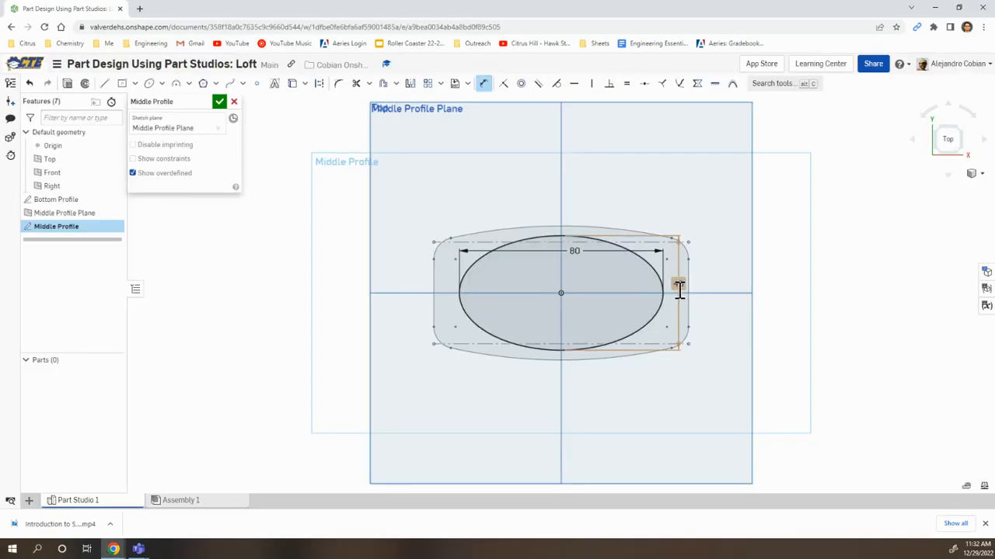
{"action": "left_click_drag", "start_coordinate": [575, 251], "coordinate": [569, 197]}
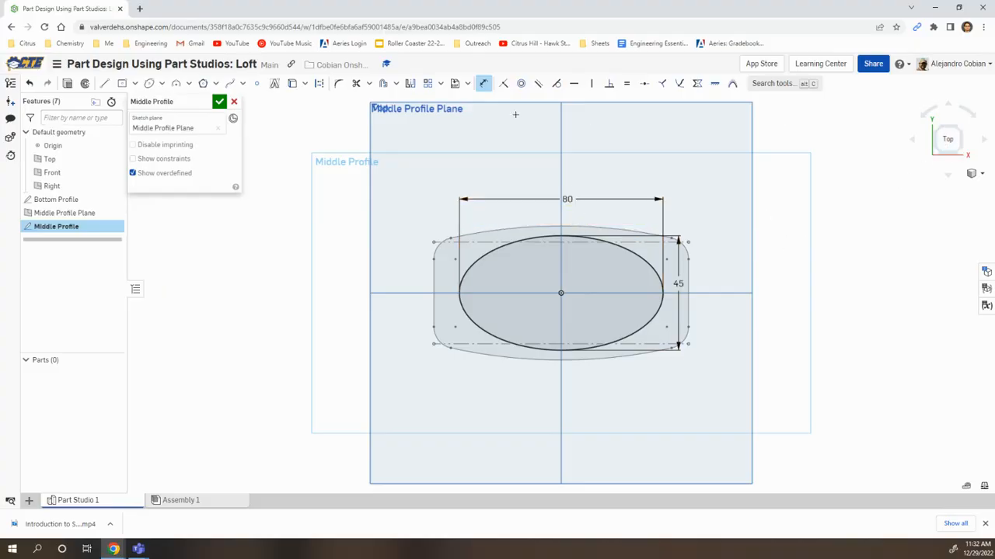
{"action": "left_click", "coordinate": [220, 104]}
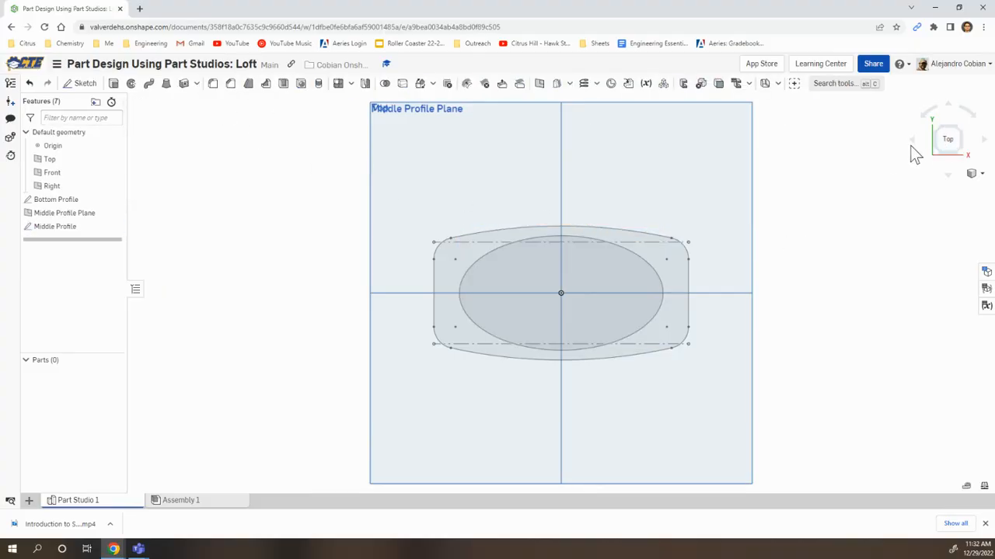
Create a reference plane named Top Profile Plane, offset from the Top plane and lying above the Middle Profile Plane
{"action": "left_click", "coordinate": [958, 157]}
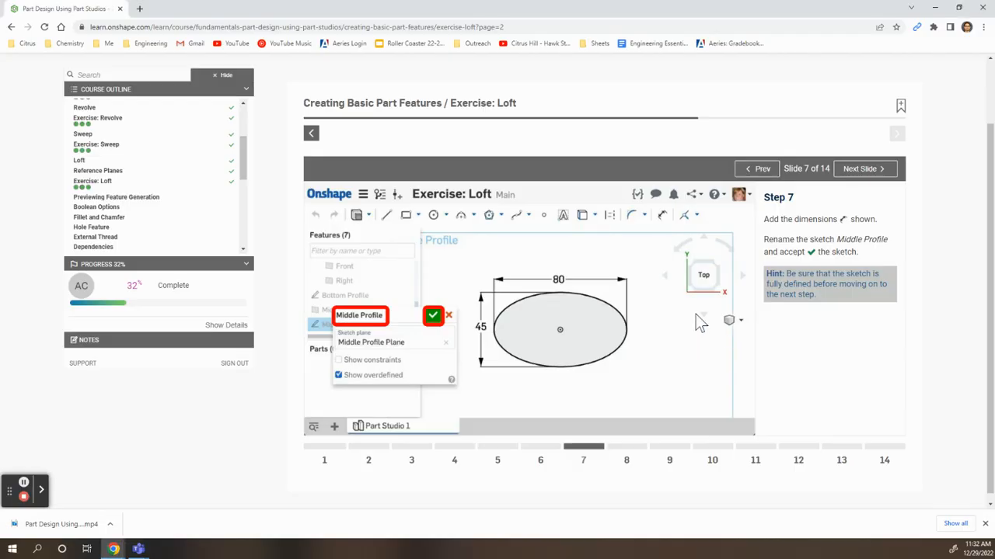
{"action": "left_click", "coordinate": [628, 448]}
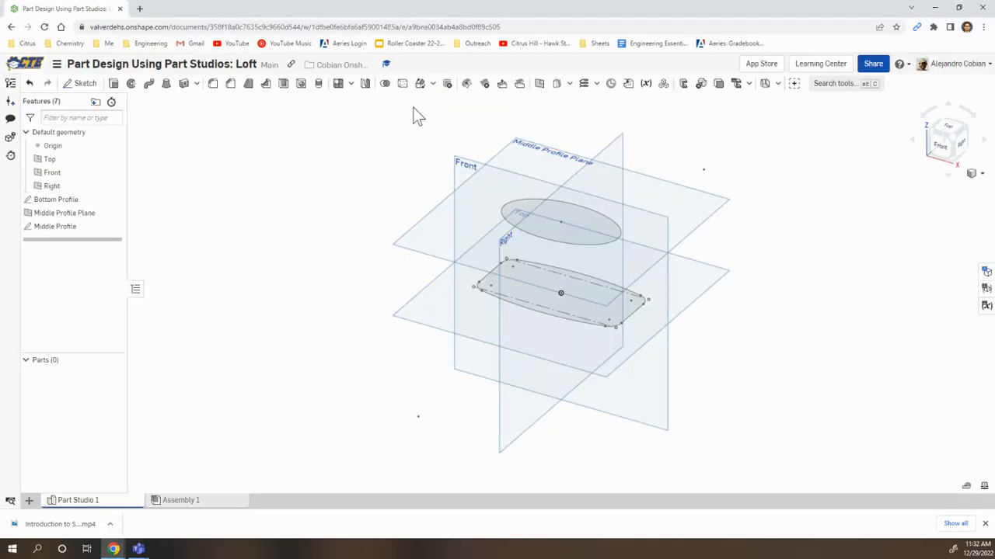
{"action": "left_click", "coordinate": [540, 84]}
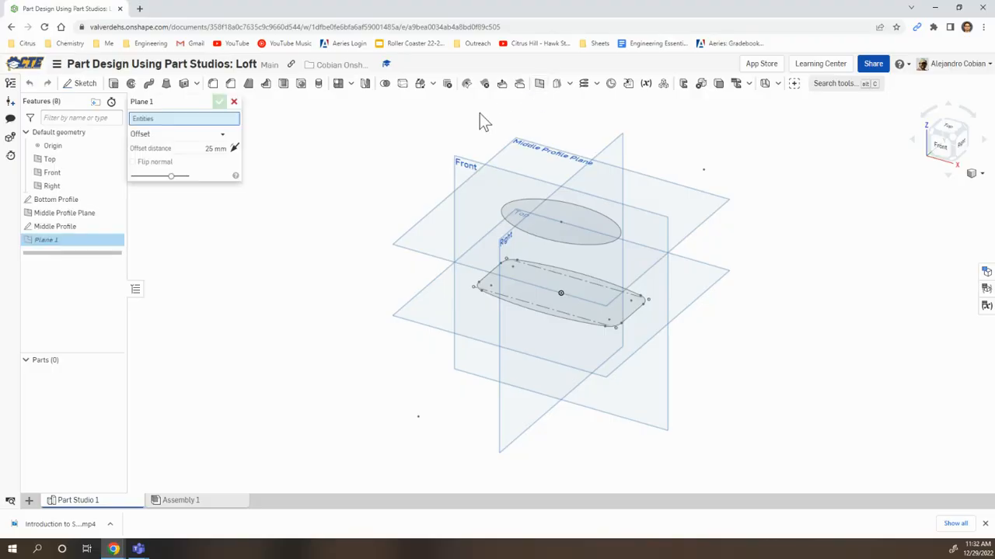
{"action": "left_click", "coordinate": [55, 161]}
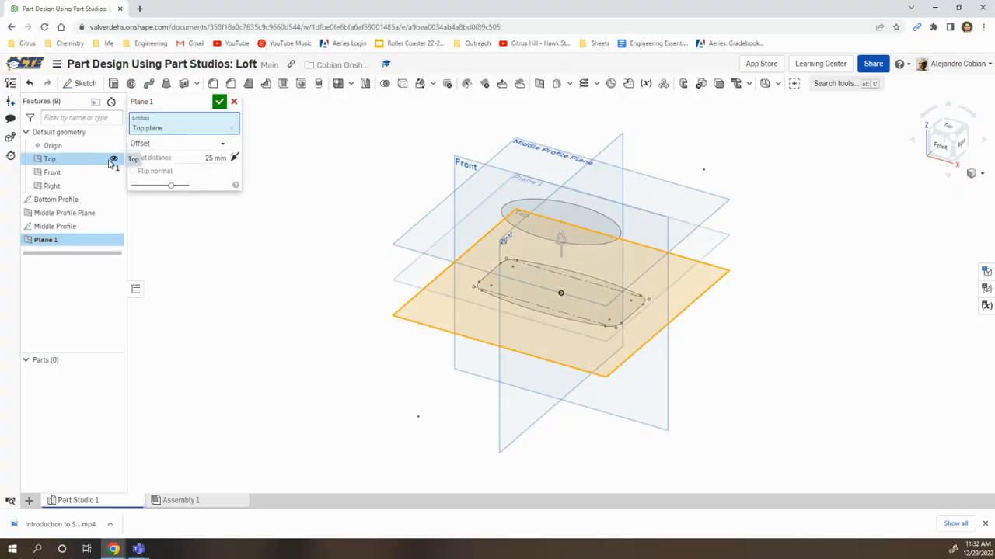
{"action": "left_click", "coordinate": [204, 104]}
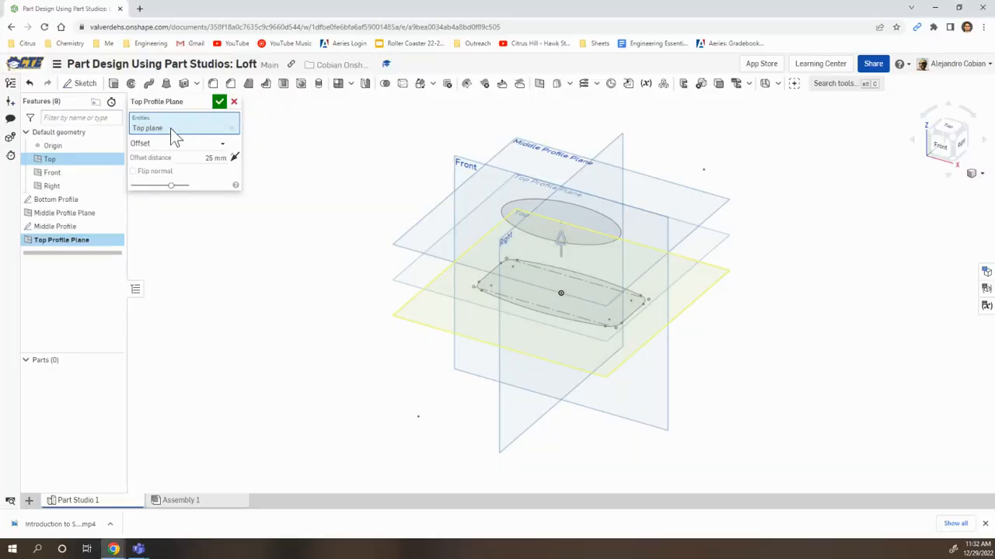
{"action": "left_click", "coordinate": [208, 158]}
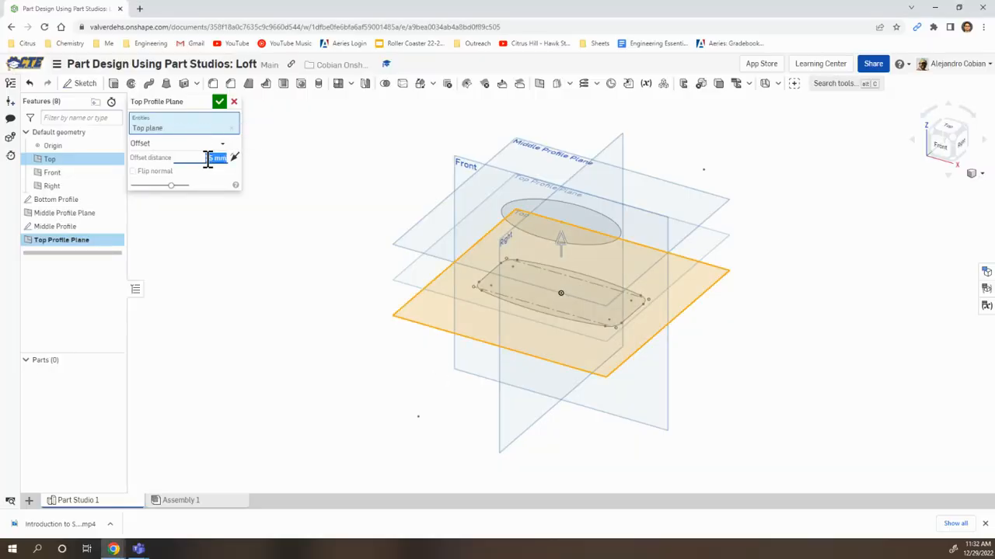
{"action": "type", "text": "12"}
{"action": "left_click", "coordinate": [219, 103]}
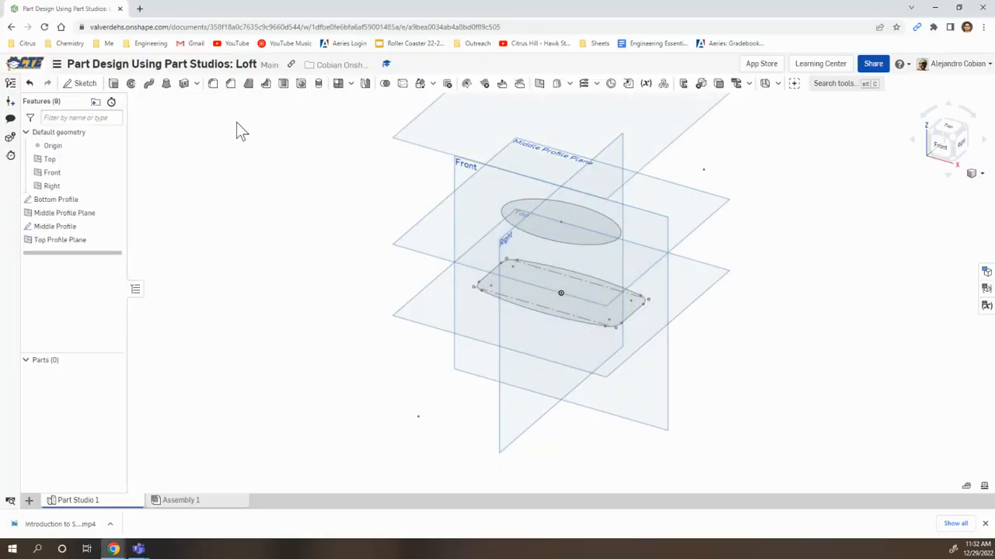
{"action": "right_click_drag", "start_coordinate": [412, 150], "coordinate": [337, 259]}
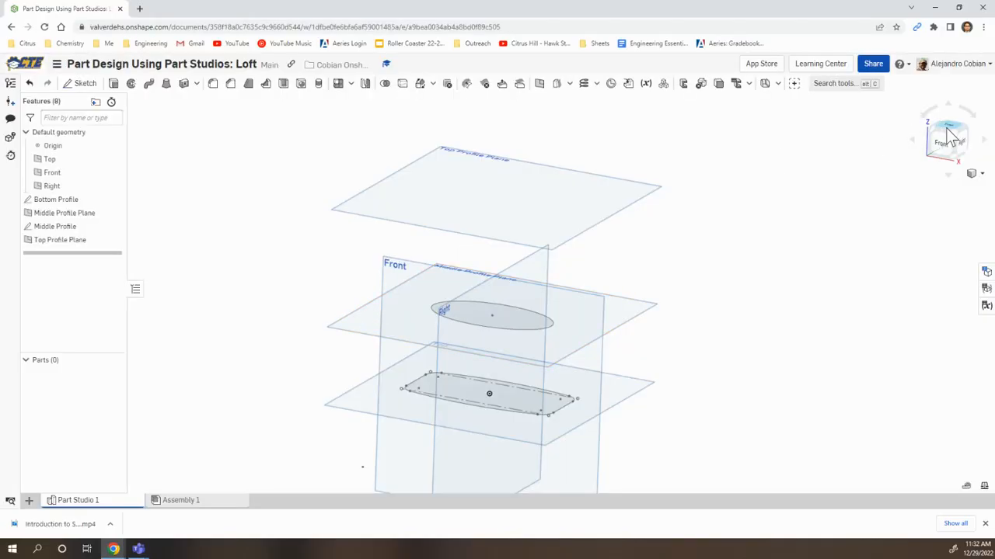
Start a sketch named Top Profile on the Top Profile Plane, viewed from the top
{"action": "left_click", "coordinate": [952, 129]}
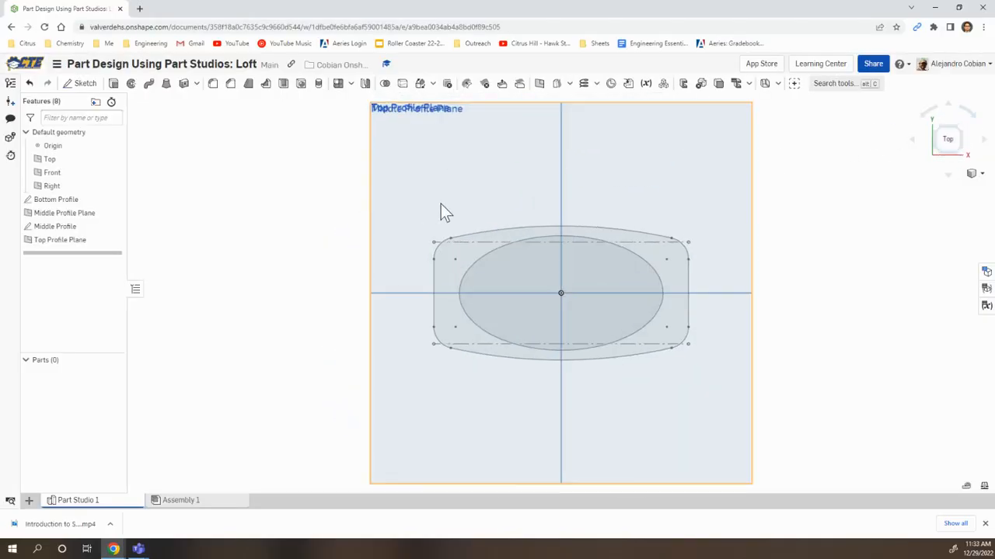
{"action": "left_click", "coordinate": [81, 83]}
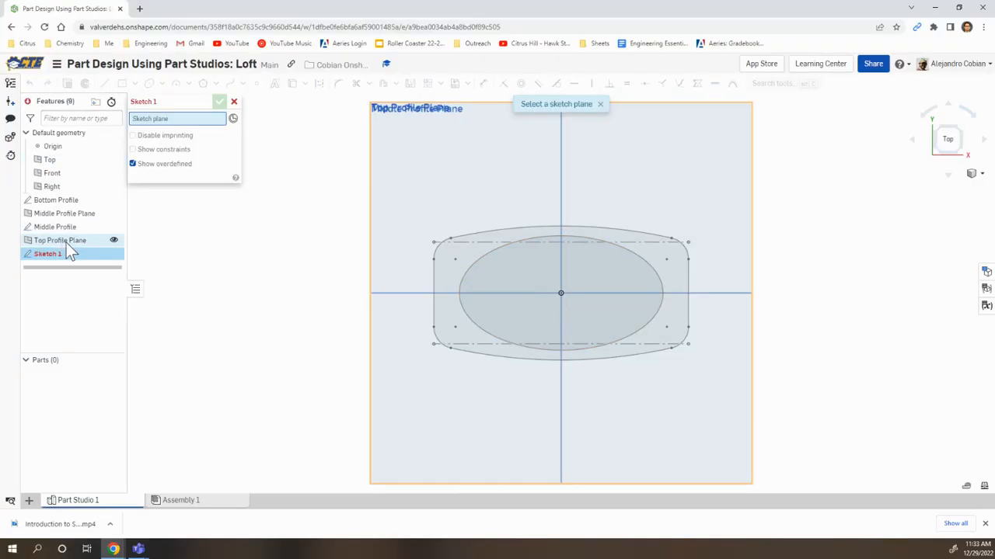
{"action": "left_click", "coordinate": [75, 243]}
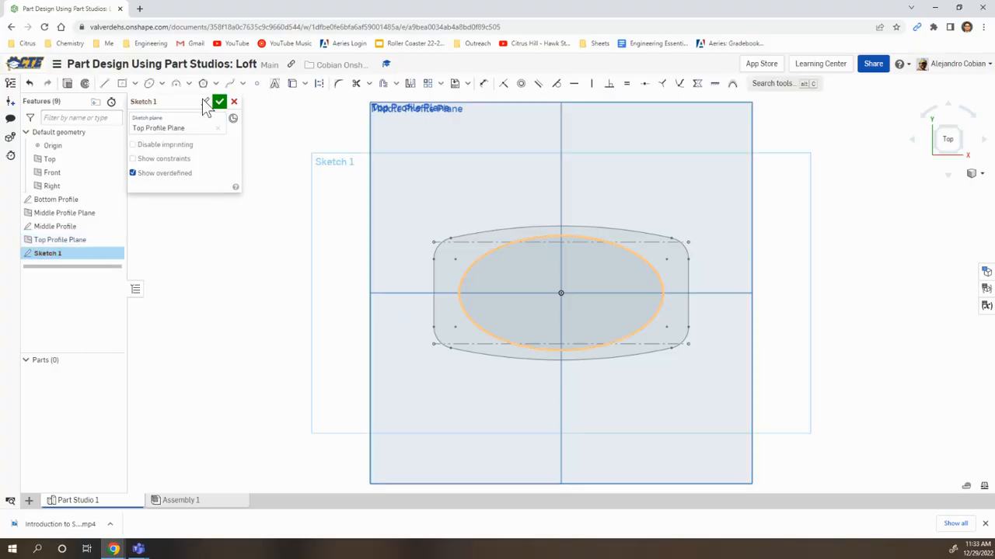
{"action": "left_click", "coordinate": [203, 102]}
{"action": "type", "text": "Top Profile"}
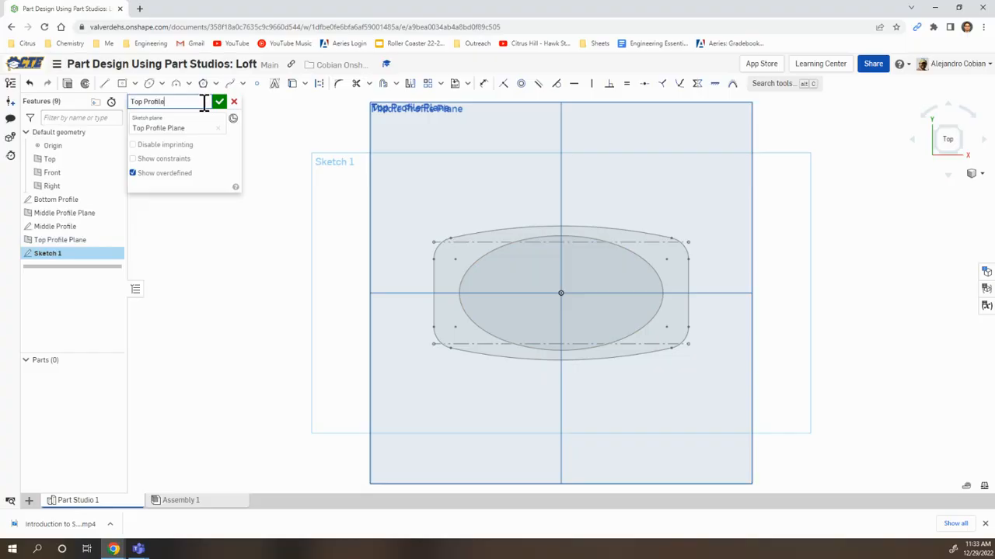
Sketch a center point circle about 25 mm in diameter, centred on the origin
{"action": "left_click", "coordinate": [161, 83]}
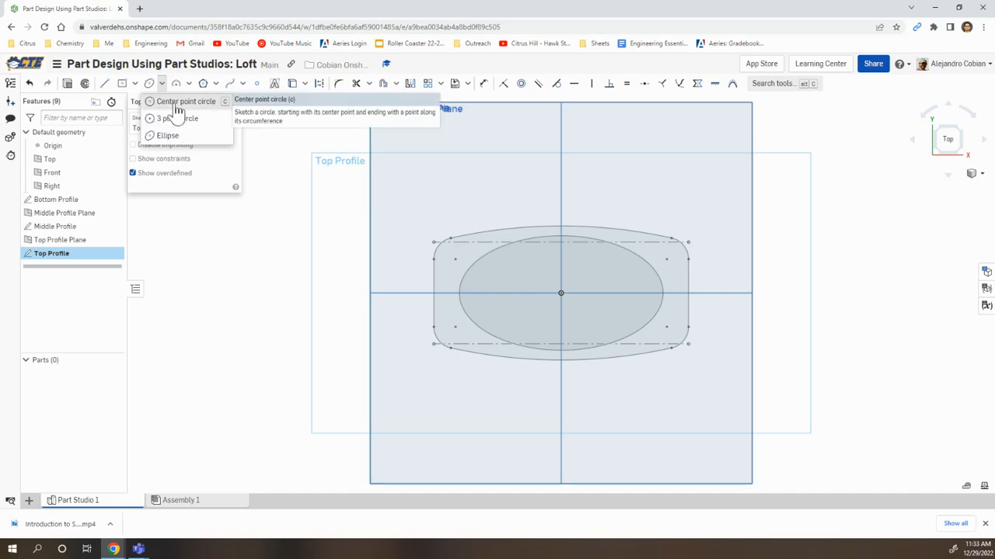
{"action": "left_click", "coordinate": [181, 102]}
{"action": "left_click", "coordinate": [561, 294]}
{"action": "left_click", "coordinate": [584, 271]}
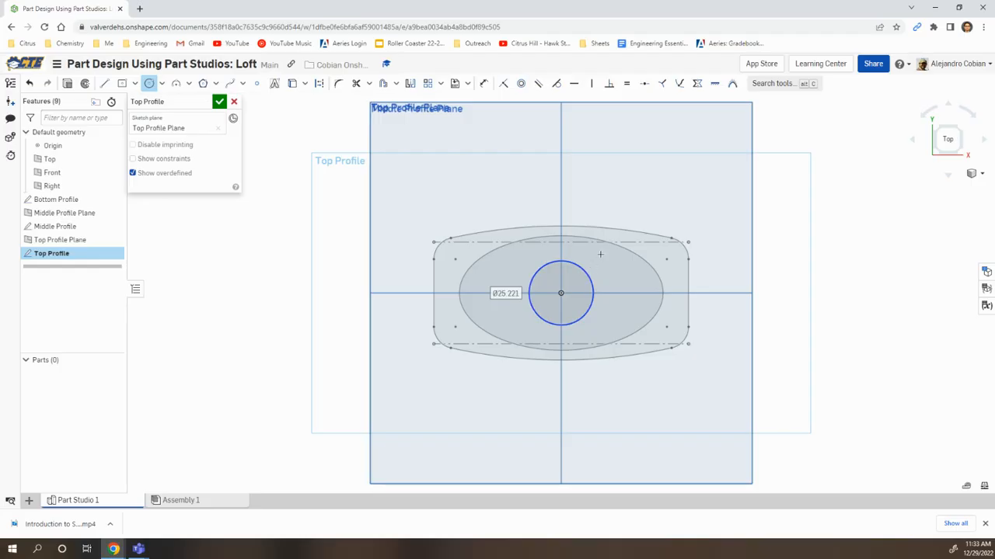
Dimension the circle's diameter as 40 mm, checking the exercise slide for the value, and accept the sketch
{"action": "left_click", "coordinate": [482, 83]}
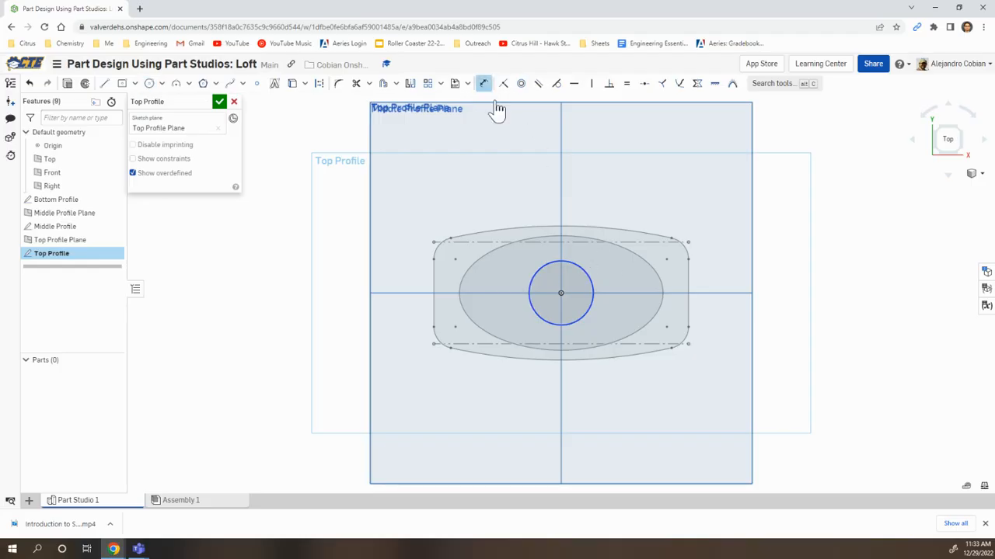
{"action": "left_click", "coordinate": [592, 284]}
{"action": "left_click", "coordinate": [626, 270]}
{"action": "key", "text": "alt+Tab"}
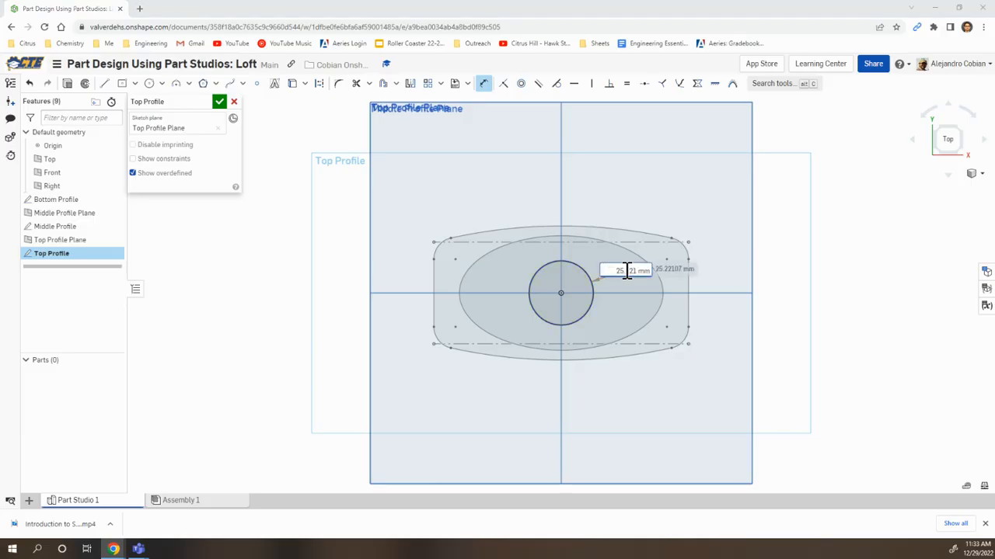
{"action": "left_click", "coordinate": [714, 448]}
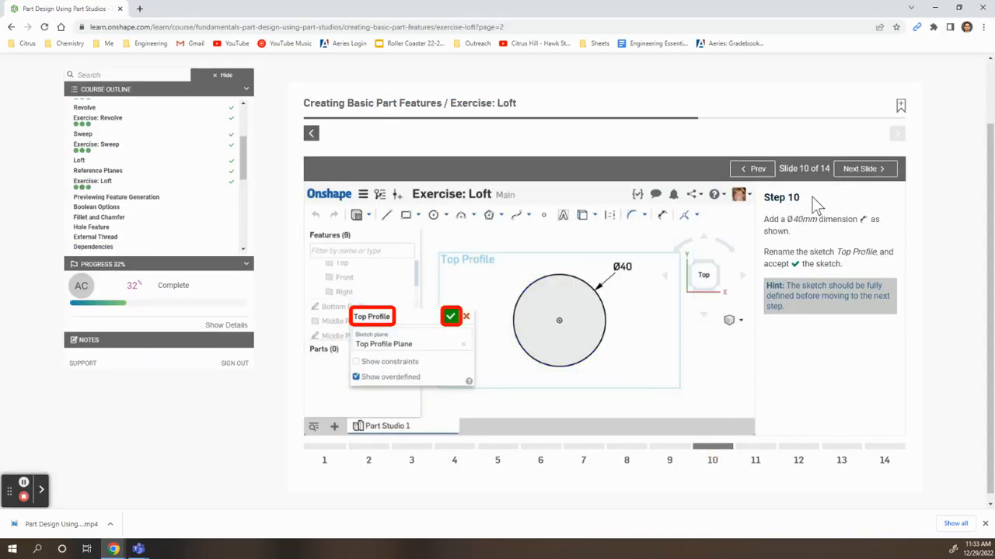
{"action": "key", "text": "alt+Tab"}
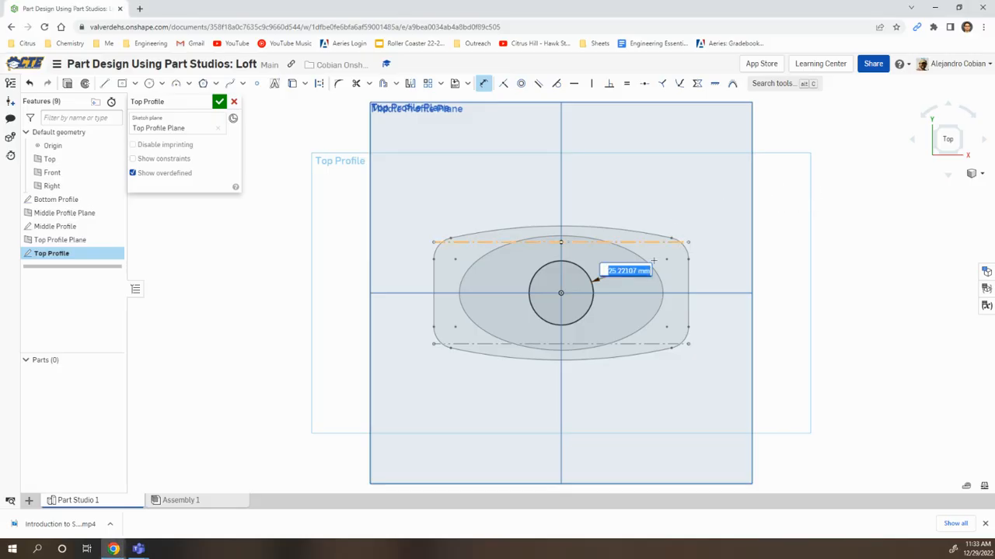
{"action": "type", "text": "4"}
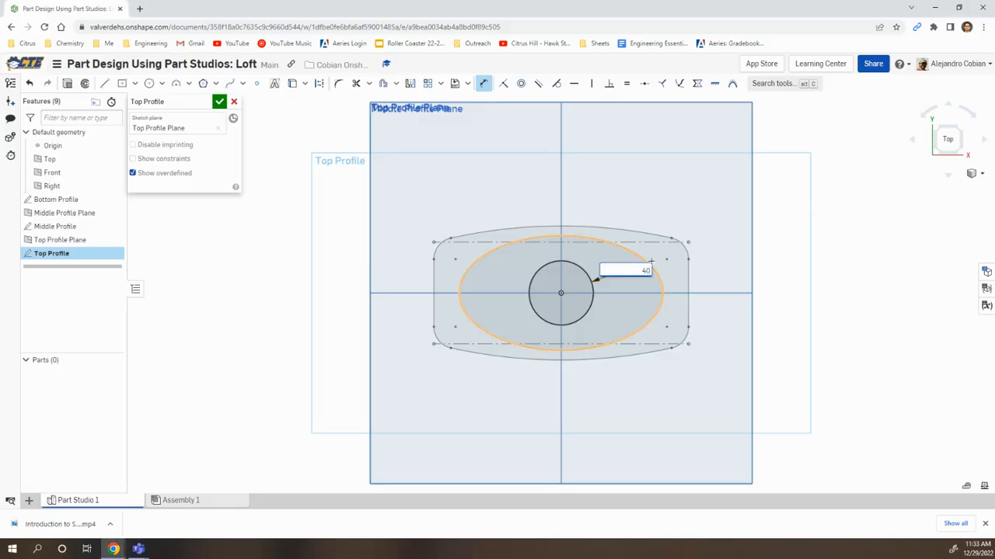
{"action": "type", "text": "0"}
{"action": "key", "text": "Return"}
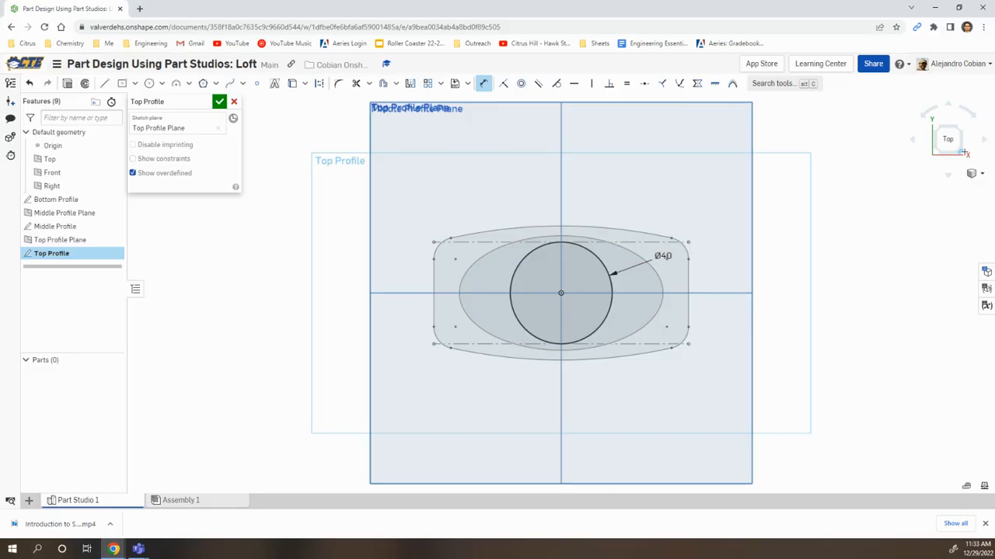
{"action": "left_click", "coordinate": [963, 152]}
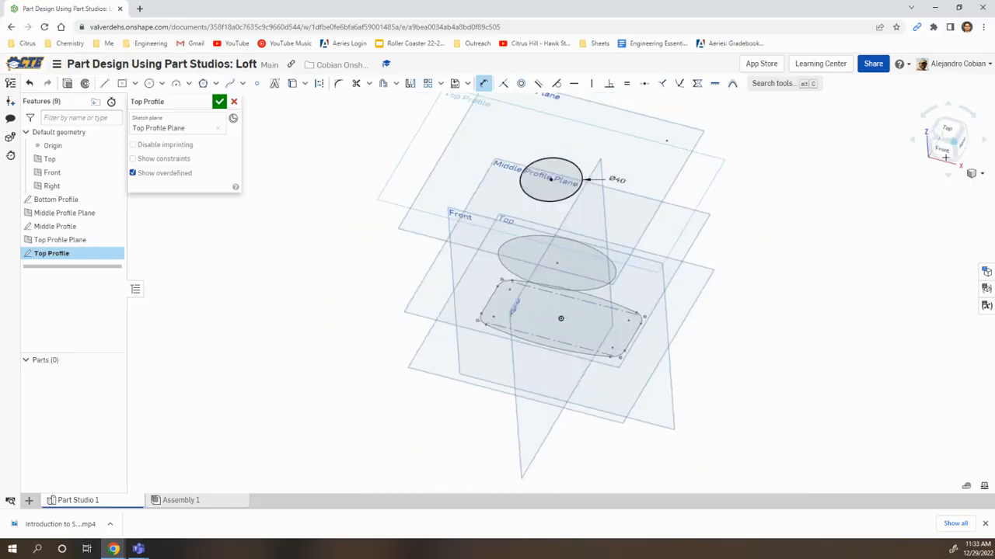
{"action": "left_click", "coordinate": [219, 104]}
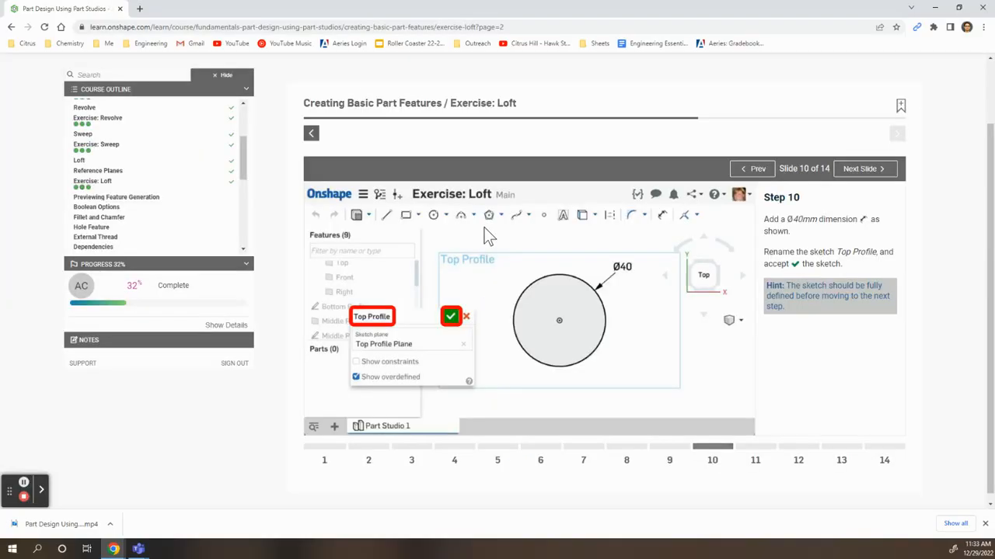
Create a new solid loft through the faces of the Top, Middle and Bottom Profile sketches, in that order, after consulting the exercise slides
{"action": "left_click", "coordinate": [761, 459]}
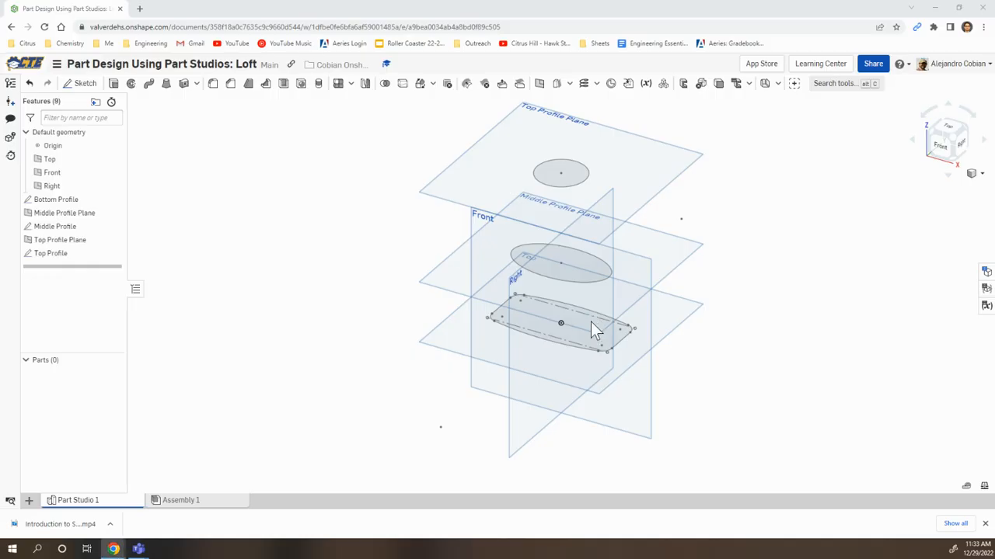
{"action": "left_click", "coordinate": [166, 85]}
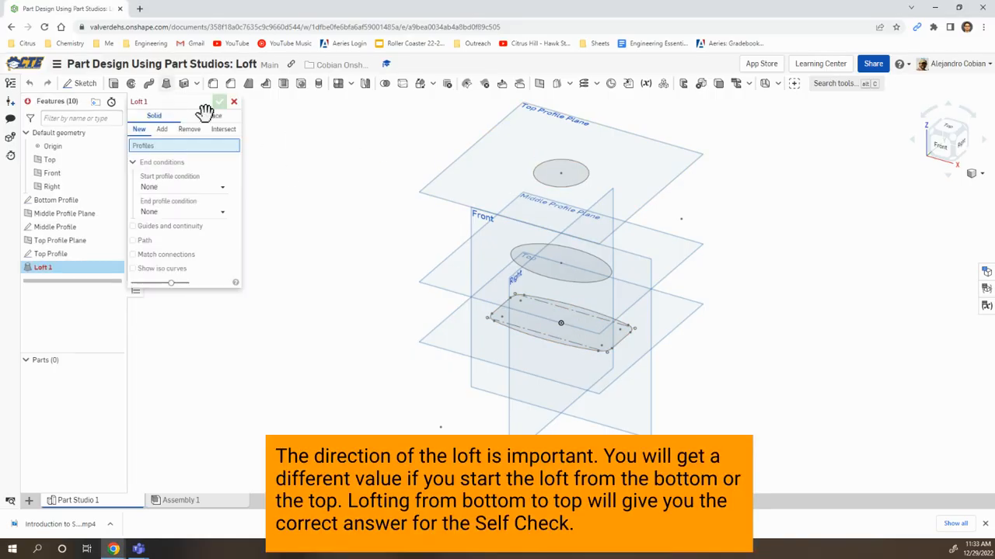
{"action": "left_click", "coordinate": [554, 178]}
{"action": "left_click", "coordinate": [562, 264]}
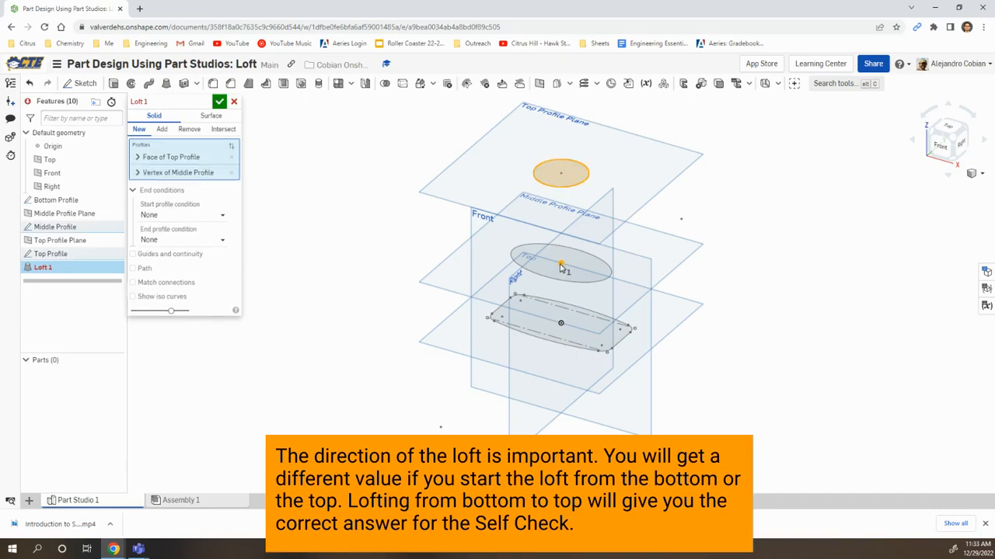
{"action": "left_click", "coordinate": [563, 265]}
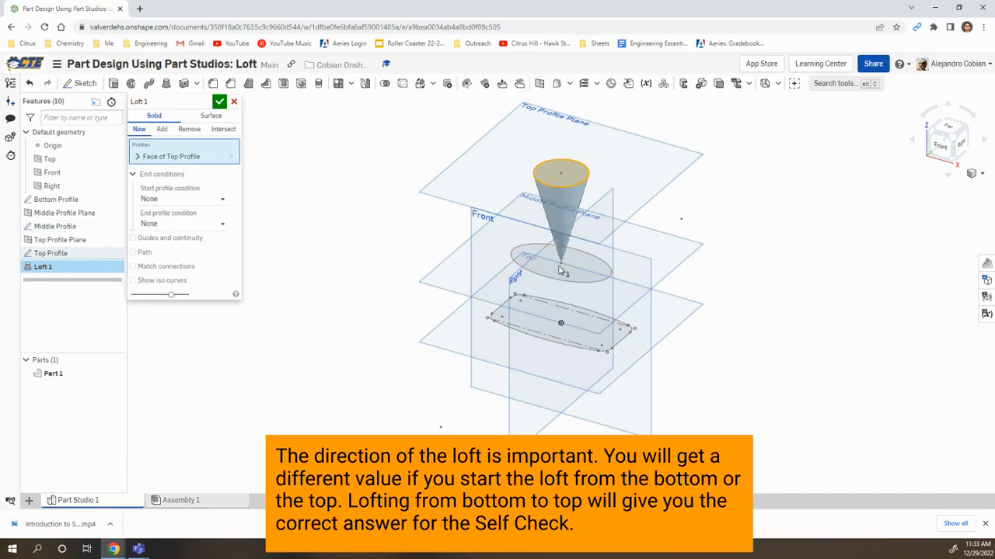
{"action": "left_click", "coordinate": [549, 279]}
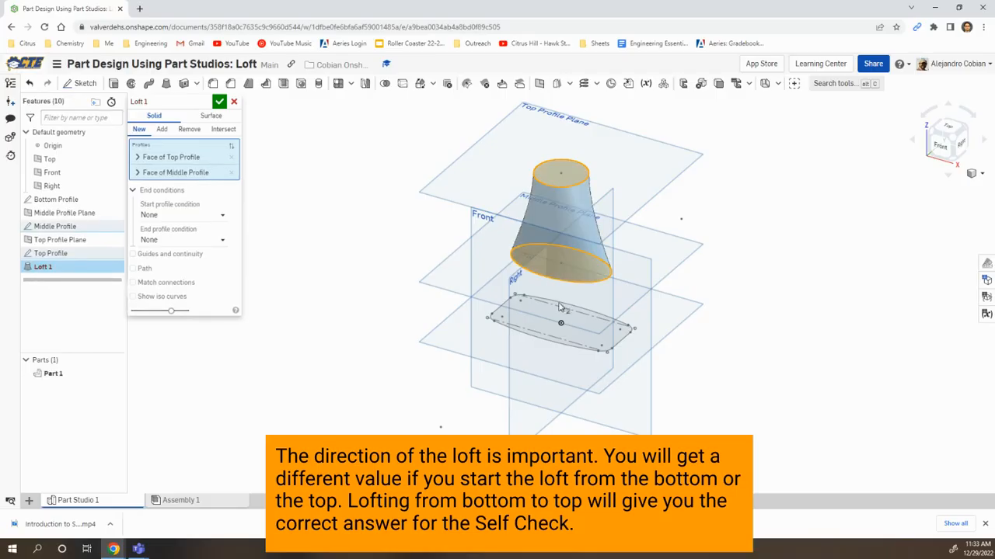
{"action": "left_click", "coordinate": [535, 339]}
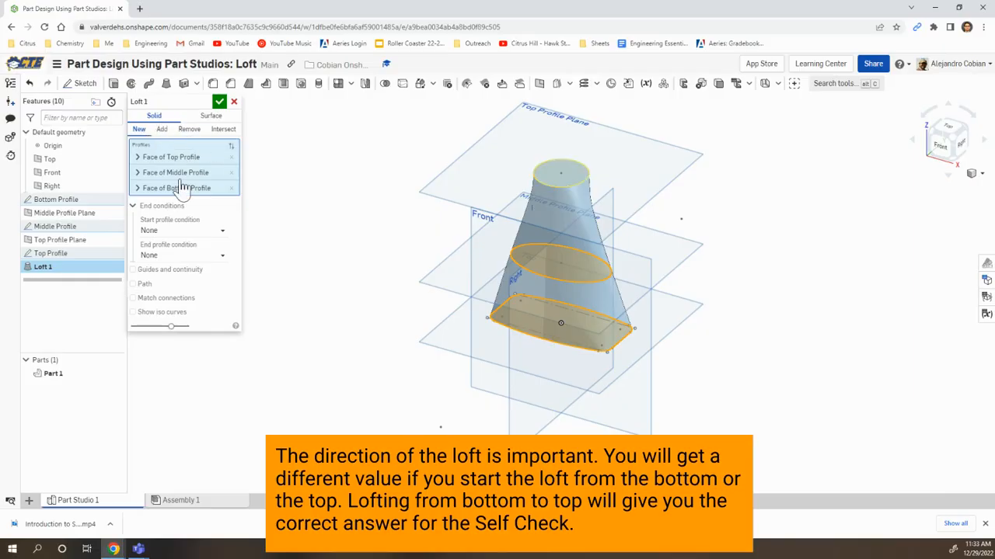
{"action": "left_click", "coordinate": [220, 103]}
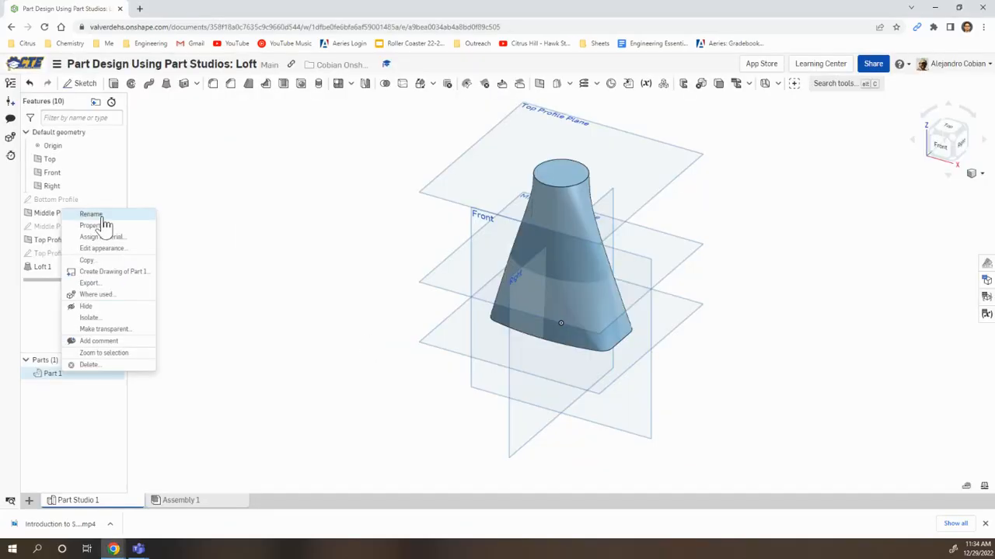
Rename the lofted part as Bottle
{"action": "left_click", "coordinate": [227, 342]}
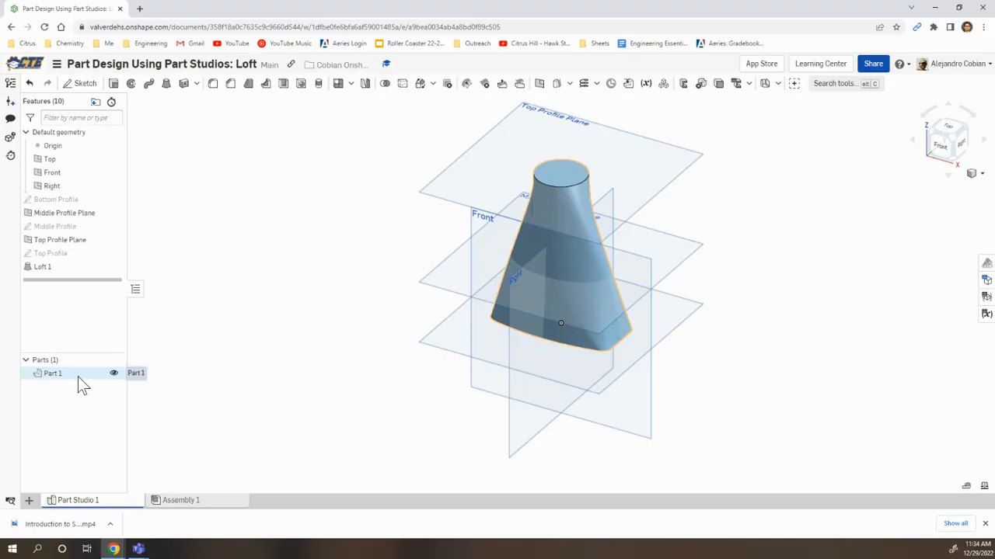
{"action": "right_click", "coordinate": [78, 376]}
{"action": "left_click", "coordinate": [123, 220]}
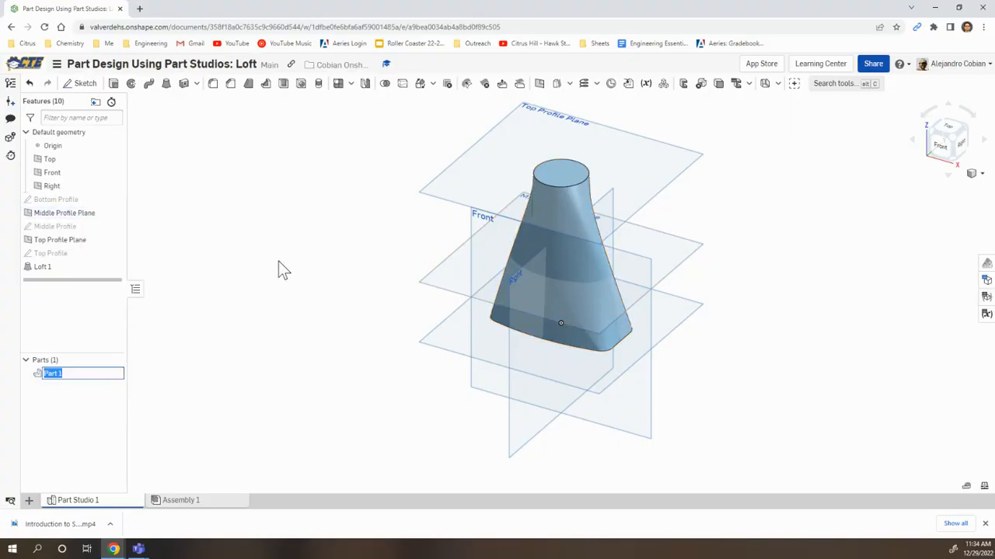
{"action": "key", "text": "Return"}
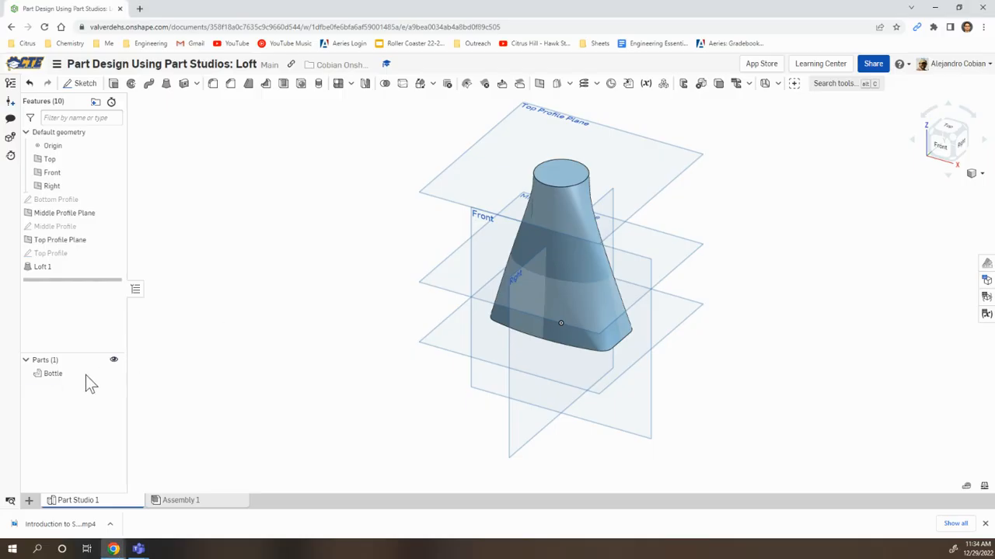
Assign the HDPE (High-Density Polyethylene) material from the Onshape Material Library to the Bottle part
{"action": "right_click", "coordinate": [64, 380]}
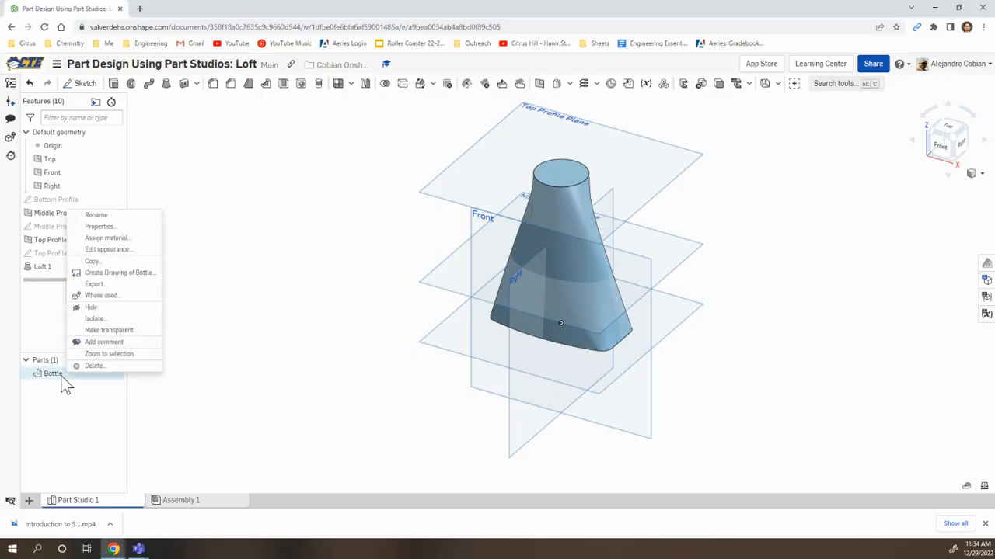
{"action": "left_click", "coordinate": [119, 240]}
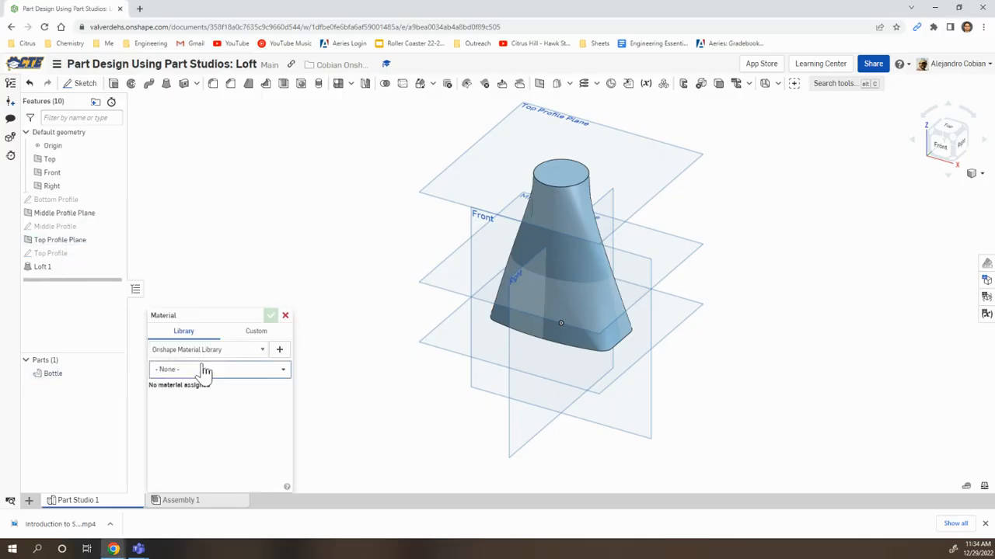
{"action": "left_click", "coordinate": [202, 370]}
{"action": "type", "text": "hdpe"}
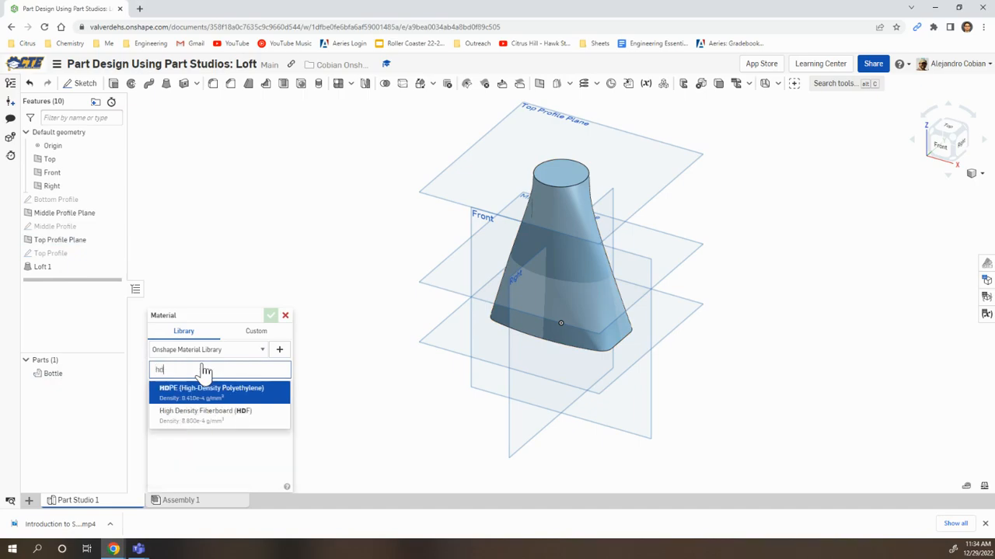
{"action": "left_click", "coordinate": [252, 396]}
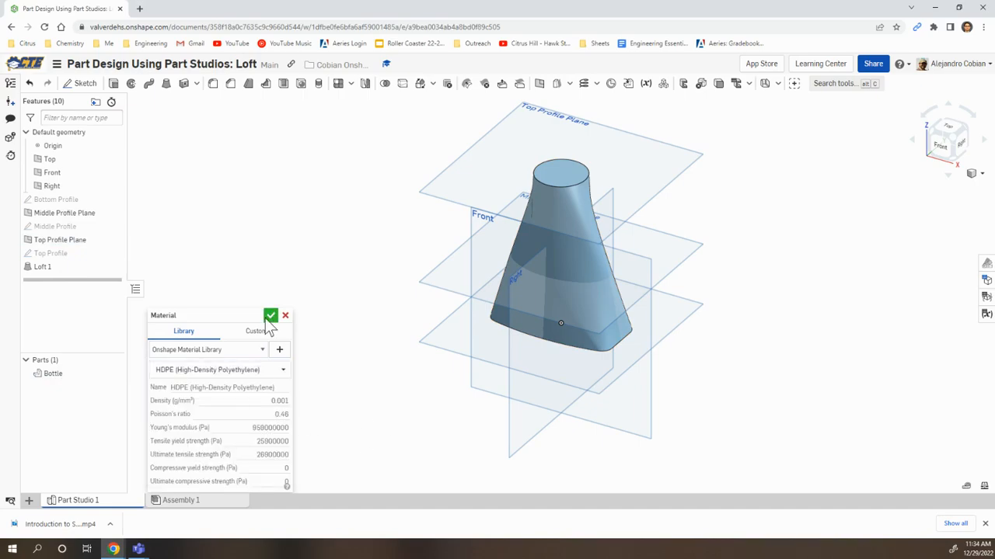
{"action": "left_click", "coordinate": [270, 316]}
Read the last exercise slide and measure the mass properties of the Bottle part
{"action": "key", "text": "alt+Tab"}
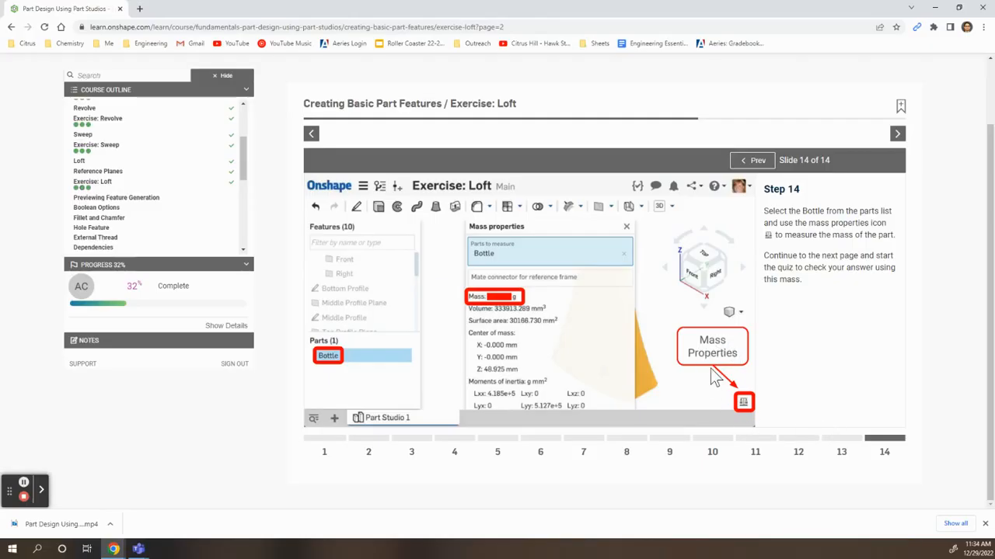
{"action": "key", "text": "alt+Tab"}
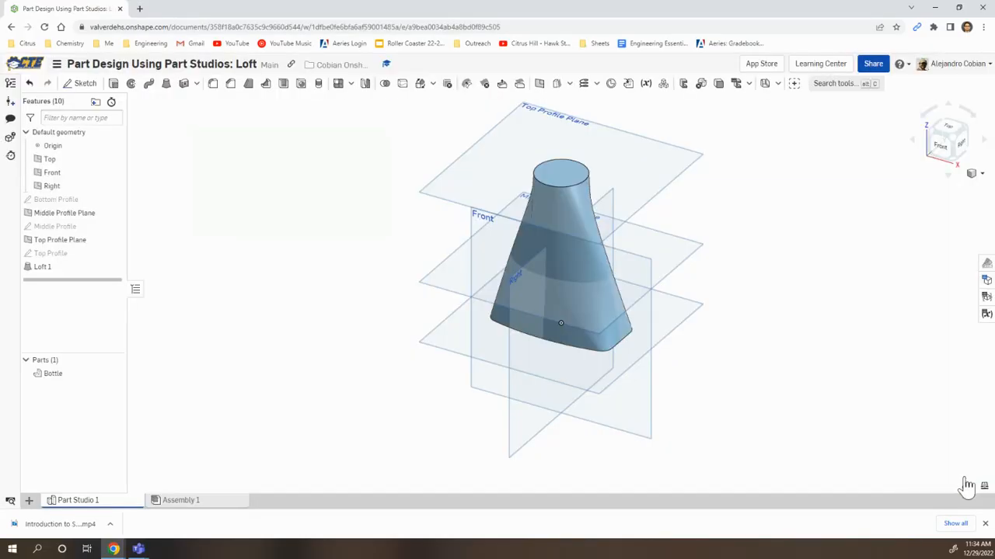
{"action": "left_click", "coordinate": [984, 486]}
{"action": "left_click", "coordinate": [66, 371]}
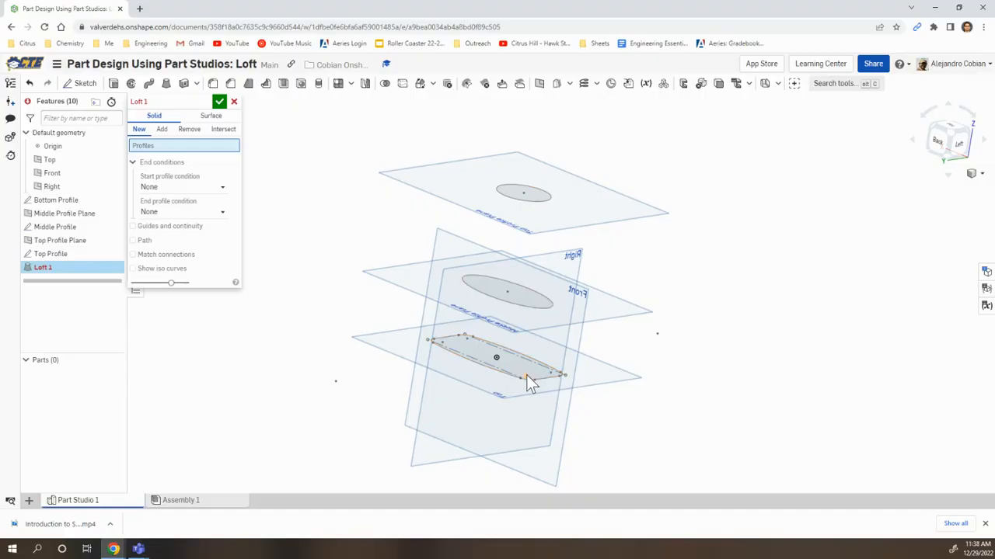
Redefine the solid loft with the profile faces selected from bottom to top: Bottom Profile, Middle Profile, Top Profile
{"action": "left_click", "coordinate": [461, 356]}
{"action": "left_click", "coordinate": [491, 299]}
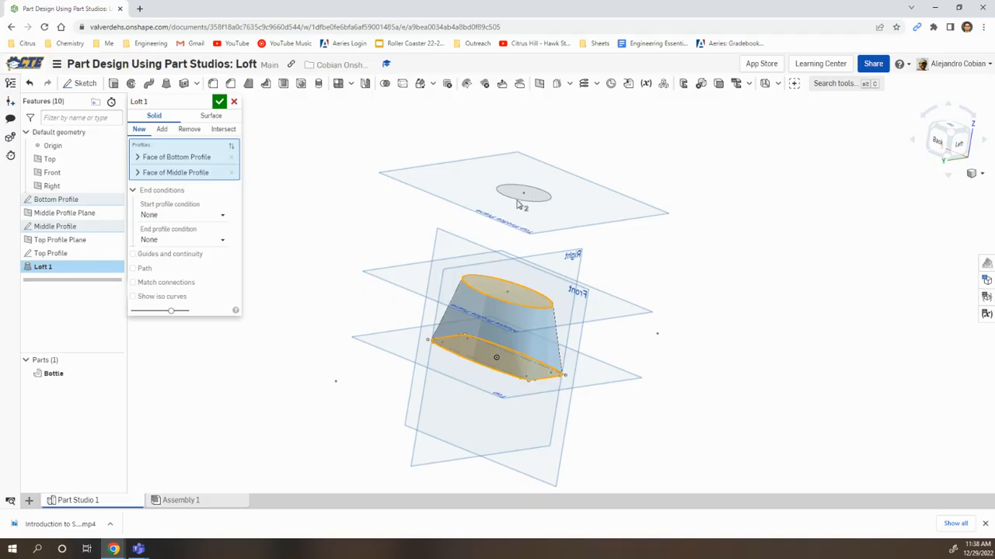
{"action": "left_click", "coordinate": [523, 198]}
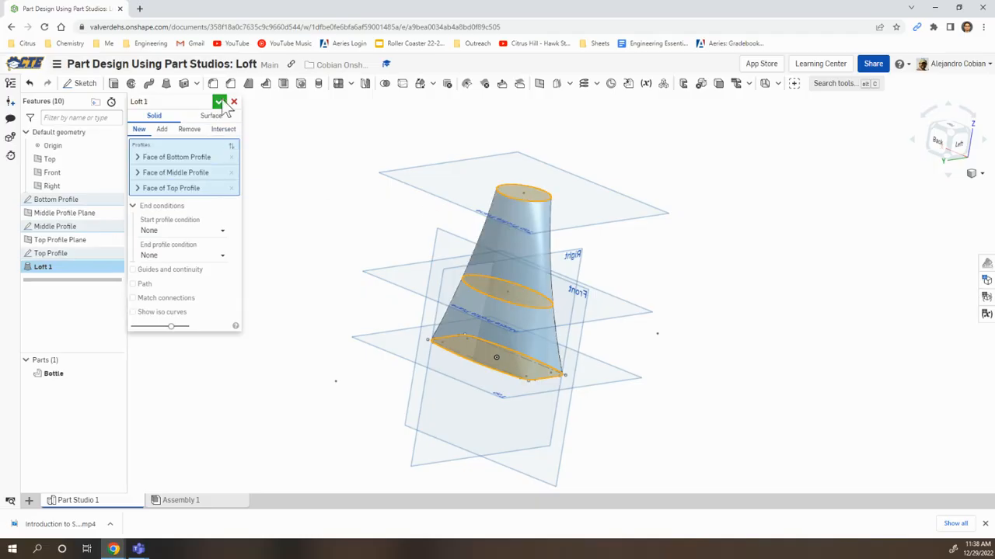
{"action": "left_click", "coordinate": [220, 101]}
{"action": "mouse_move", "coordinate": [697, 382]}
{"action": "right_mouse_down"}
{"action": "mouse_move", "coordinate": [662, 378]}
{"action": "mouse_move", "coordinate": [704, 383]}
{"action": "right_mouse_up"}
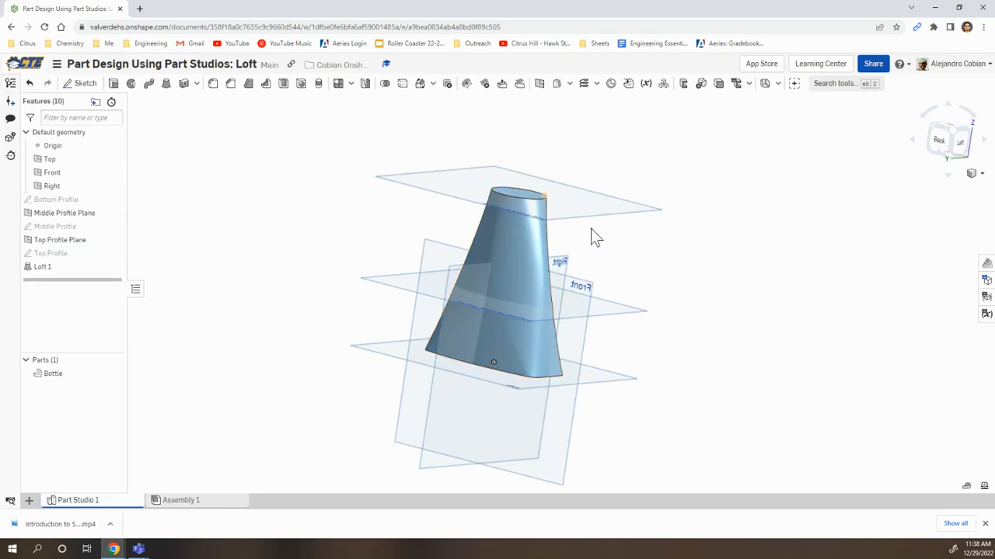
{"action": "right_click_drag", "start_coordinate": [751, 362], "coordinate": [677, 360]}
{"action": "right_click_drag", "start_coordinate": [479, 305], "coordinate": [577, 304]}
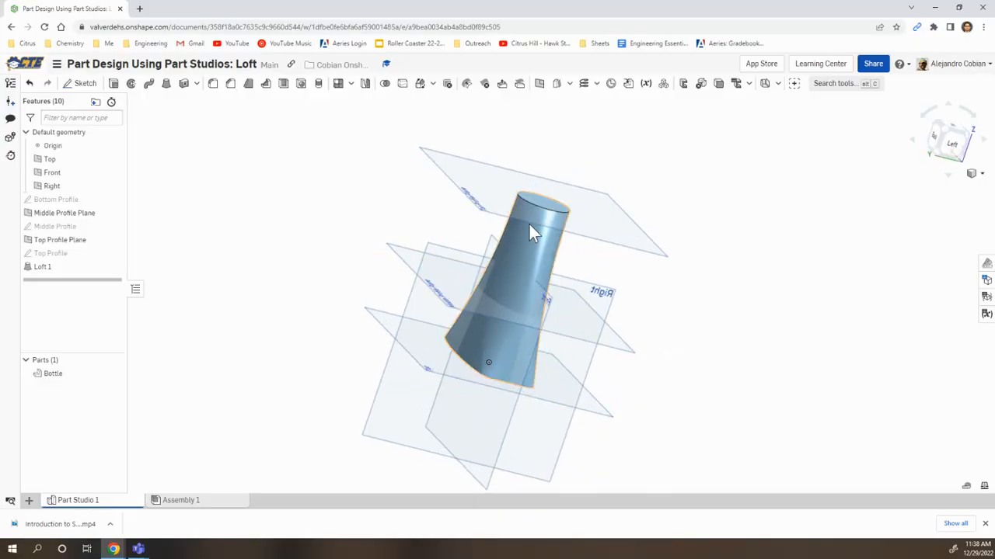